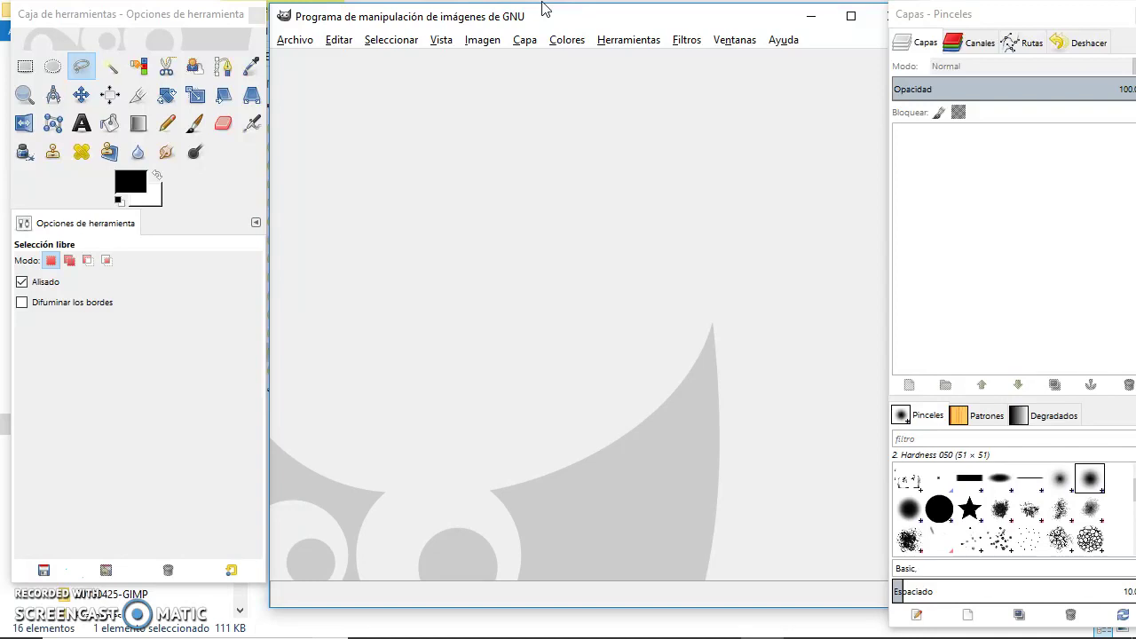
# Step: Create a new 300 × 300 px image filled with white (Blanco)
pyautogui.click(294, 40)
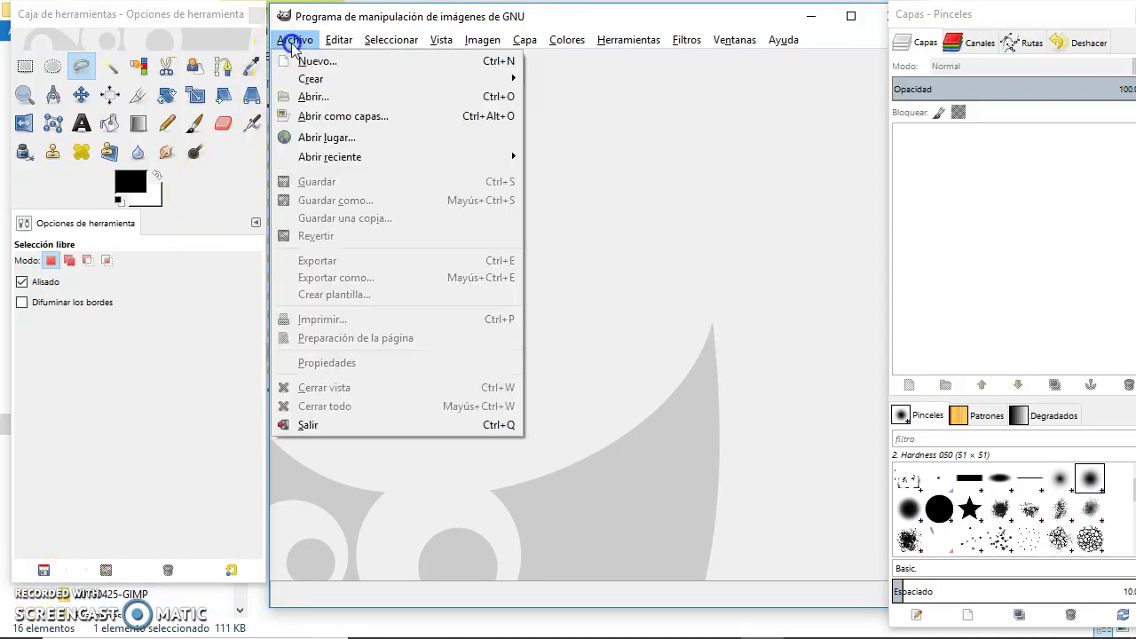
pyautogui.click(310, 61)
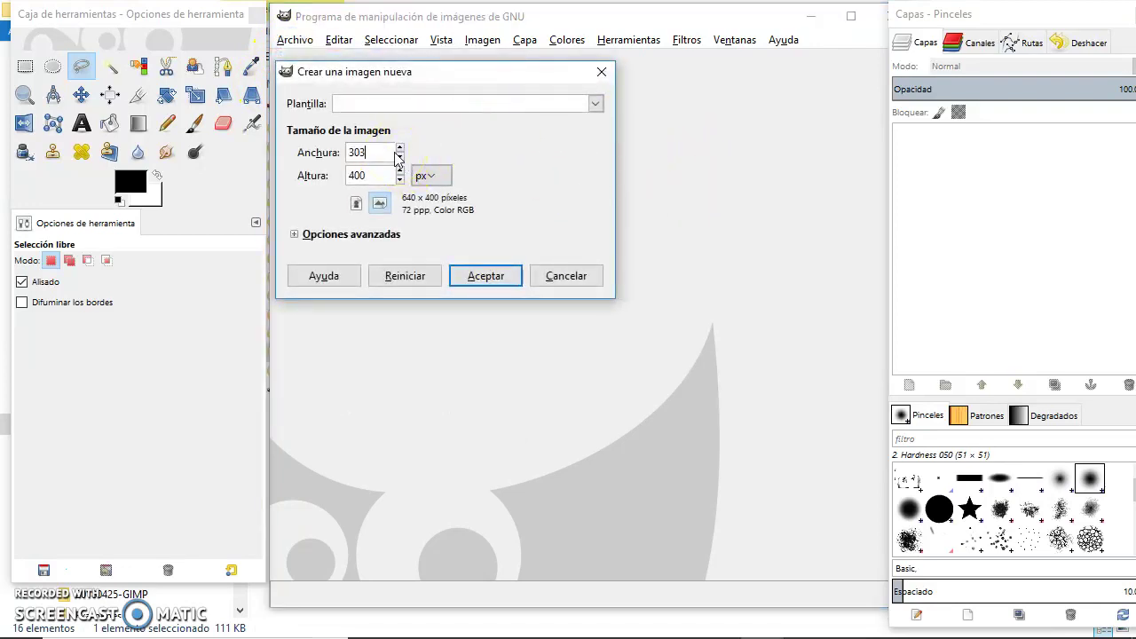
pyautogui.press('Tab')
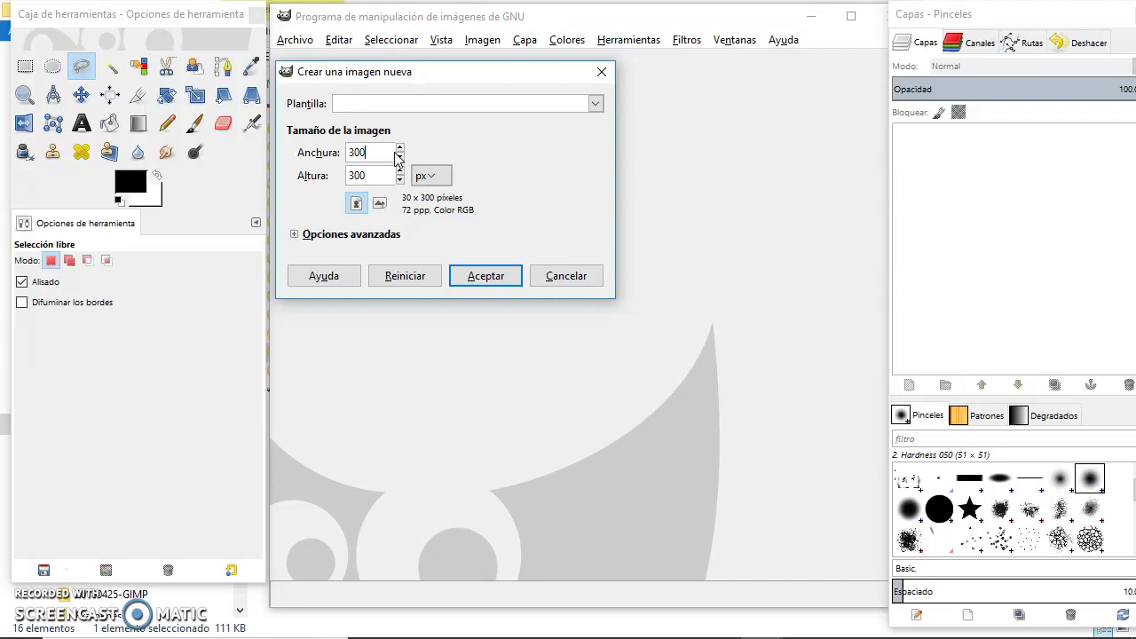
pyautogui.click(321, 235)
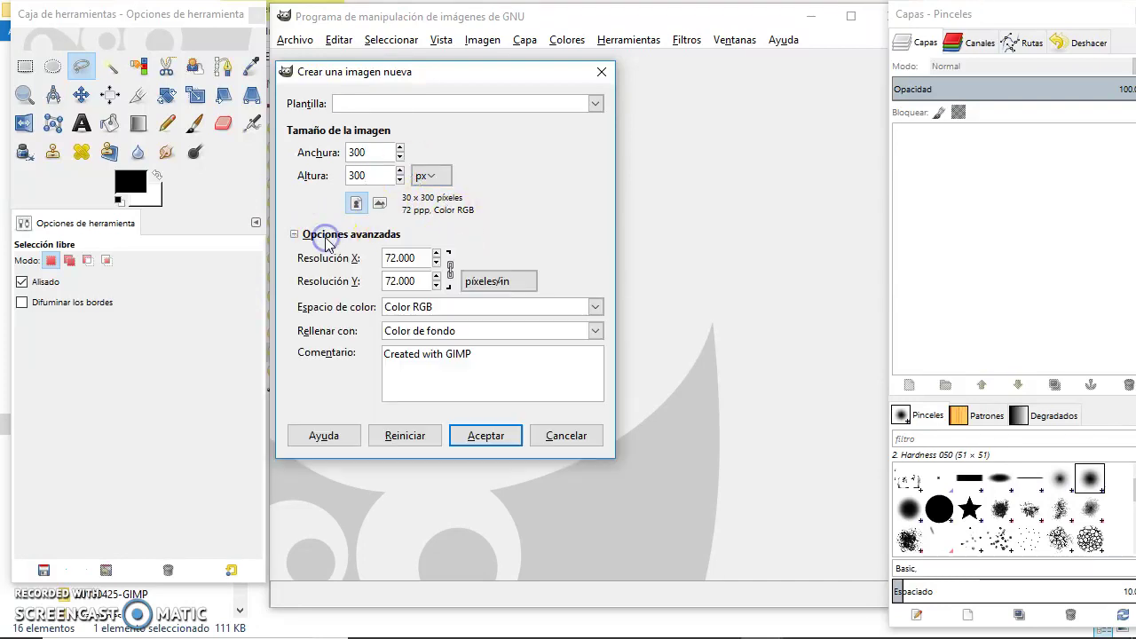
pyautogui.click(484, 331)
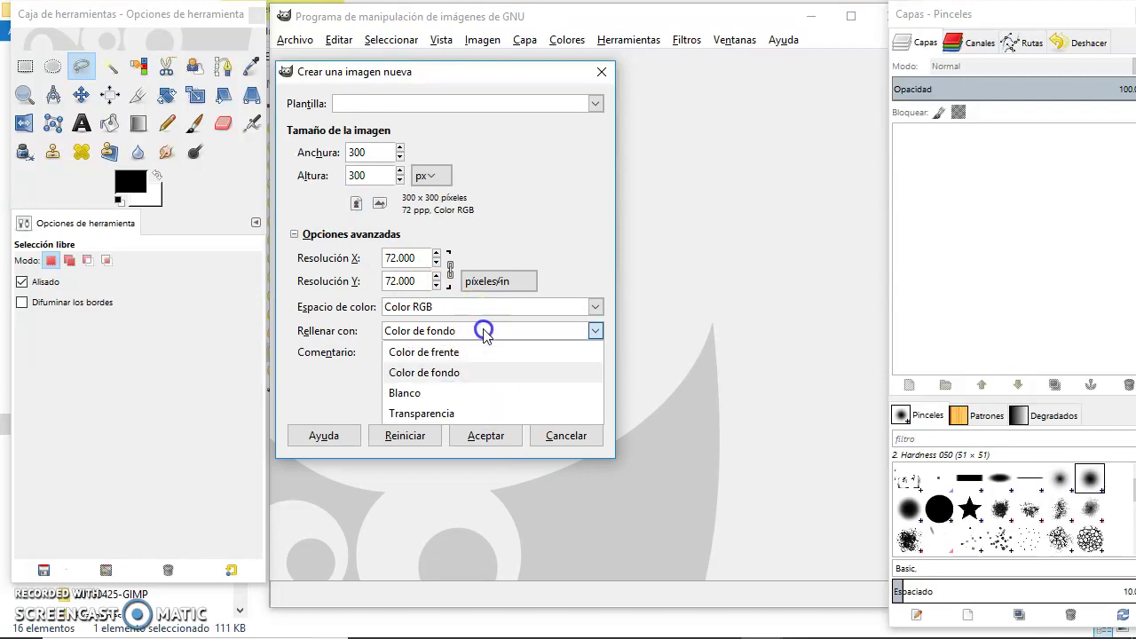
pyautogui.click(416, 394)
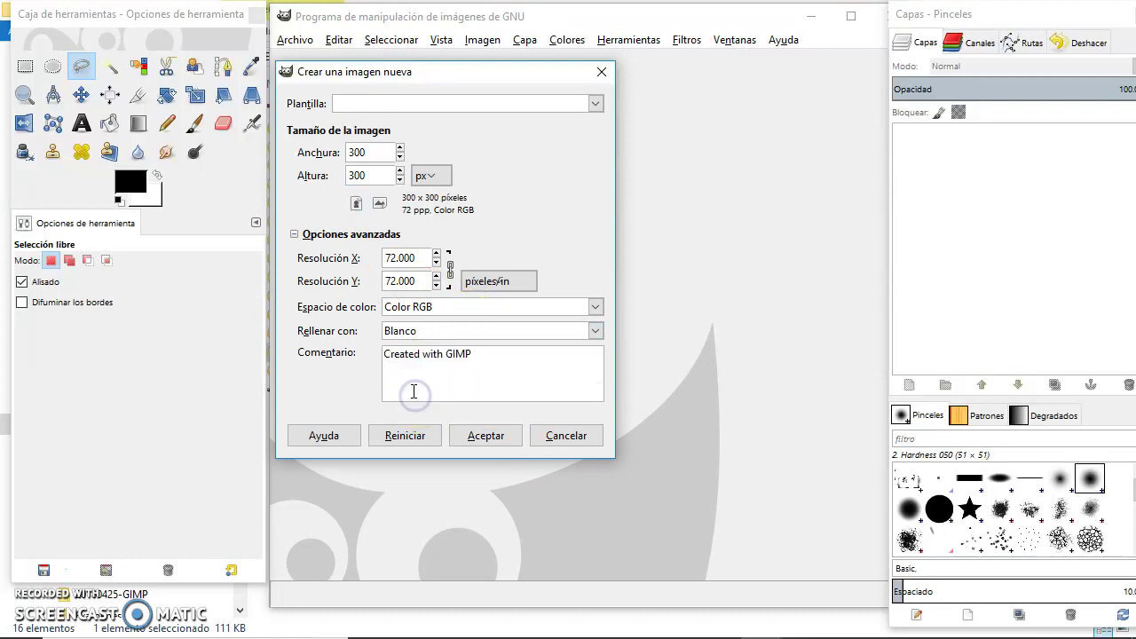
pyautogui.click(494, 436)
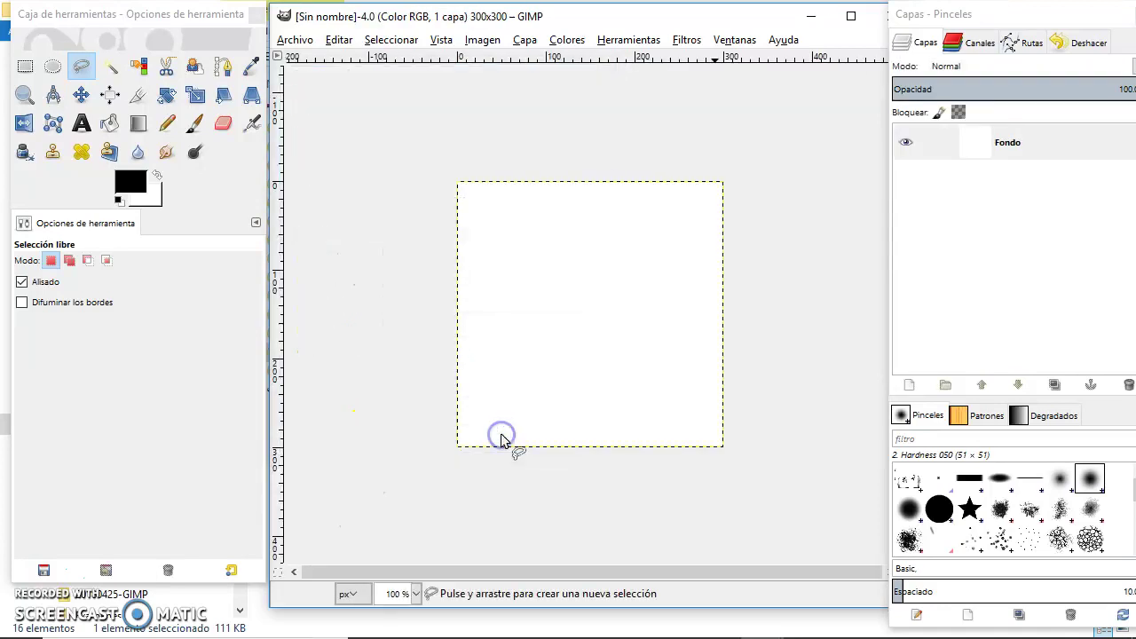
# Step: Draw a circular selection about 243 px across and nudge it up about 11 px
pyautogui.click(52, 66)
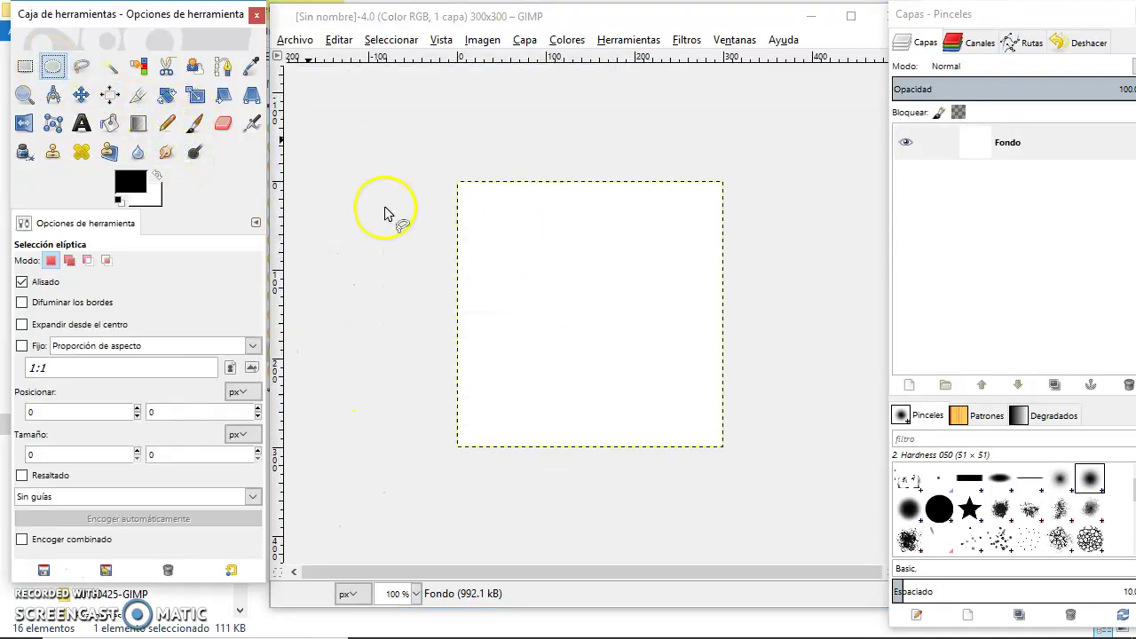
pyautogui.moveTo(481, 217)
pyautogui.mouseDown()
pyautogui.moveTo(690, 393)
pyautogui.moveTo(717, 432)
pyautogui.moveTo(685, 358)
pyautogui.moveTo(680, 385)
pyautogui.moveTo(585, 294)
pyautogui.moveTo(615, 345)
pyautogui.moveTo(542, 231)
pyautogui.moveTo(496, 316)
pyautogui.moveTo(535, 301)
pyautogui.moveTo(580, 257)
pyautogui.moveTo(718, 474)
pyautogui.moveTo(573, 282)
pyautogui.moveTo(598, 327)
pyautogui.moveTo(571, 314)
pyautogui.moveTo(689, 411)
pyautogui.moveTo(620, 309)
pyautogui.moveTo(670, 397)
pyautogui.moveTo(698, 400)
pyautogui.mouseUp()
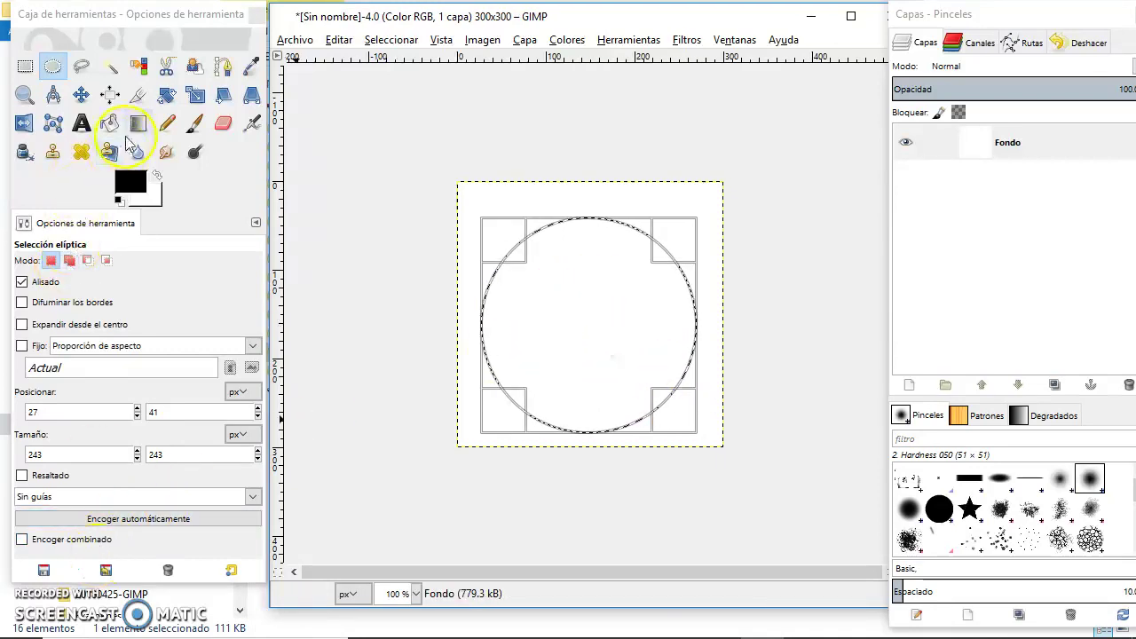
pyautogui.click(81, 95)
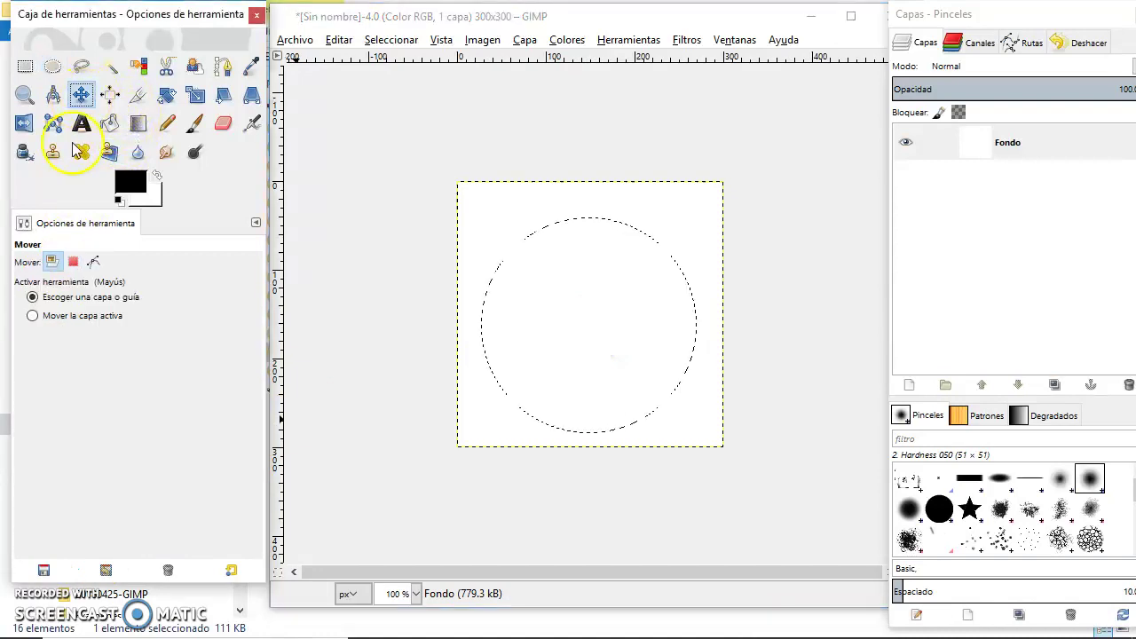
pyautogui.click(72, 261)
pyautogui.moveTo(569, 309); pyautogui.dragTo(571, 298)
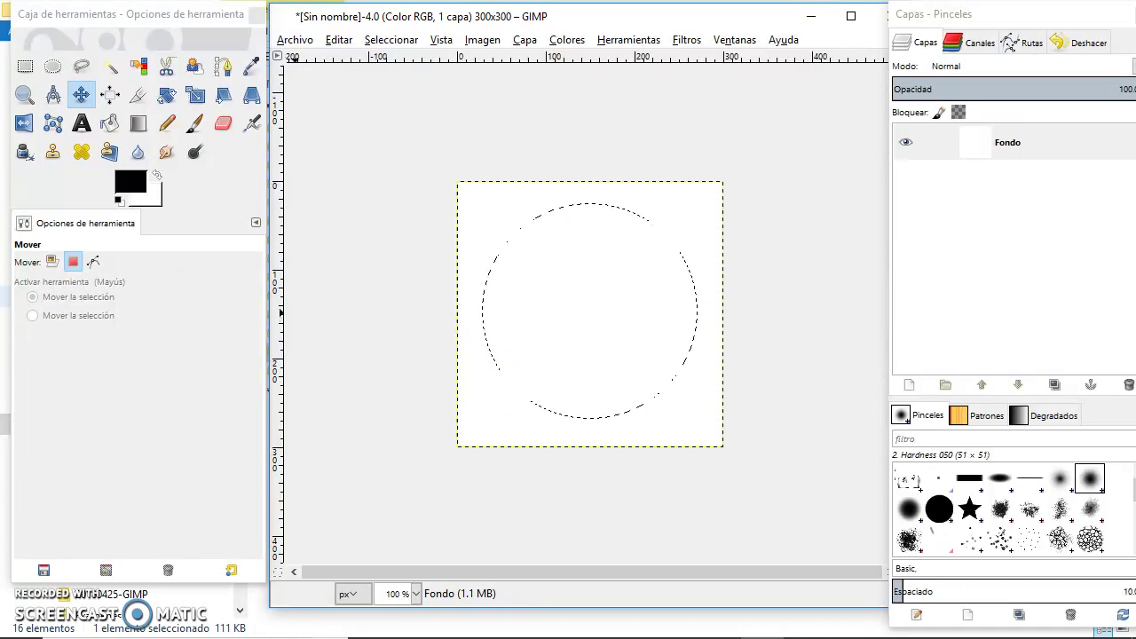
pyautogui.click(395, 40)
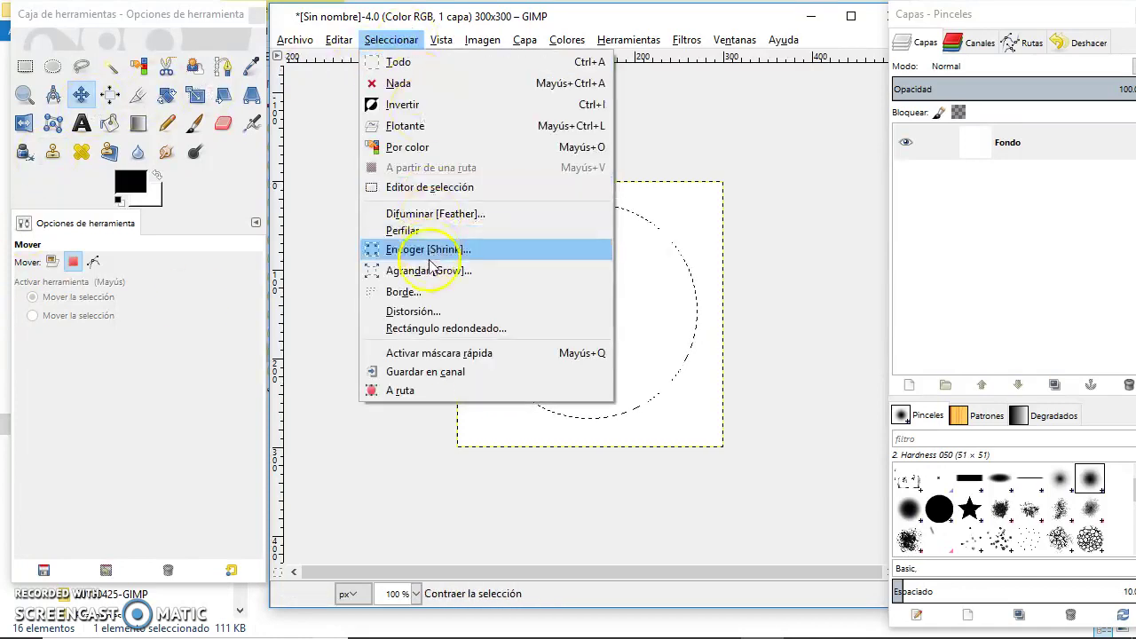
# Step: Turn the circle selection into a border ring and fill it with black
pyautogui.click(457, 292)
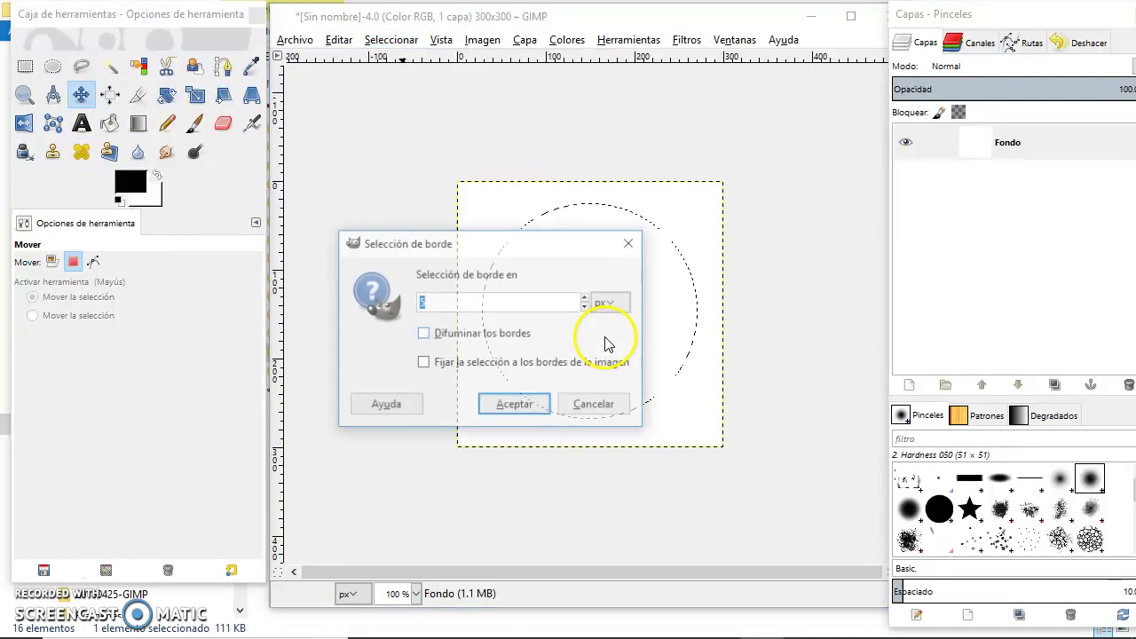
pyautogui.click(519, 406)
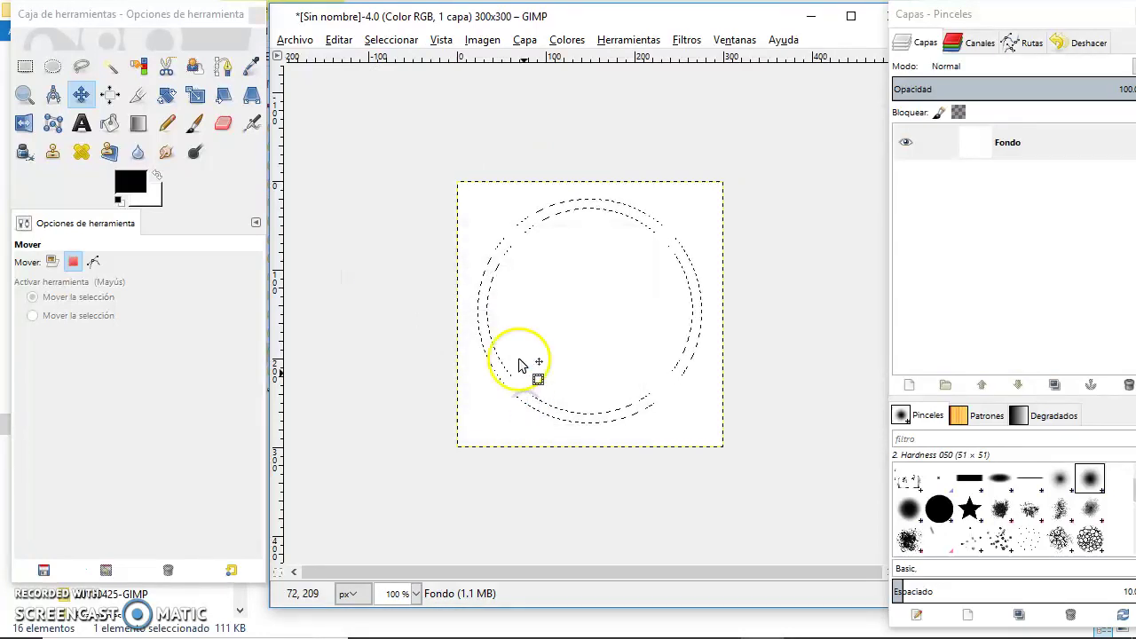
pyautogui.click(109, 123)
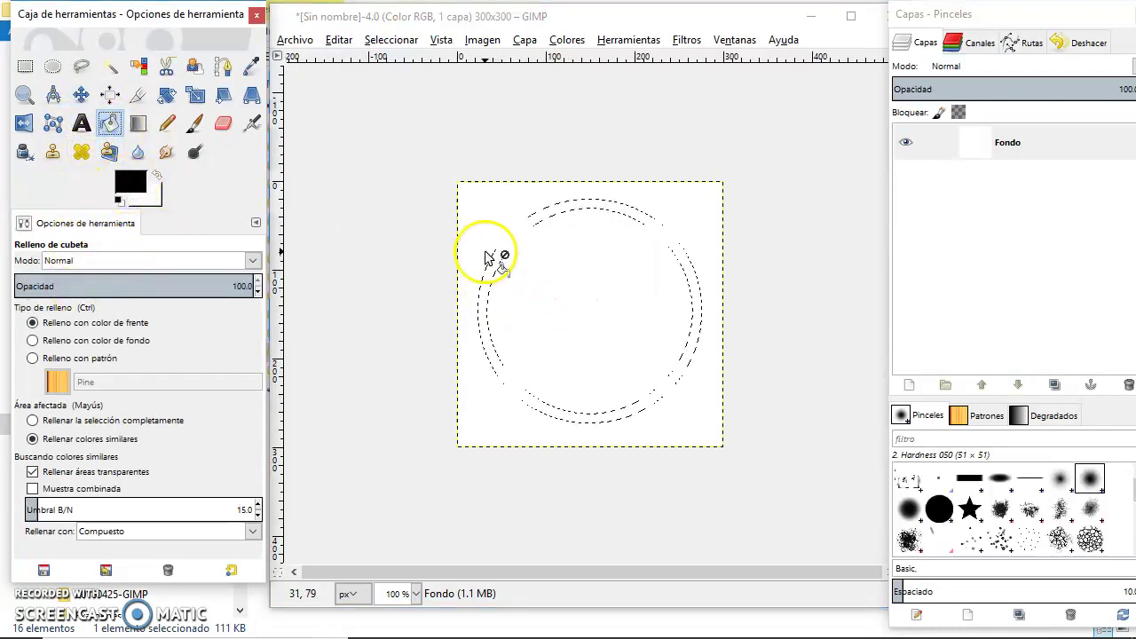
pyautogui.click(494, 269)
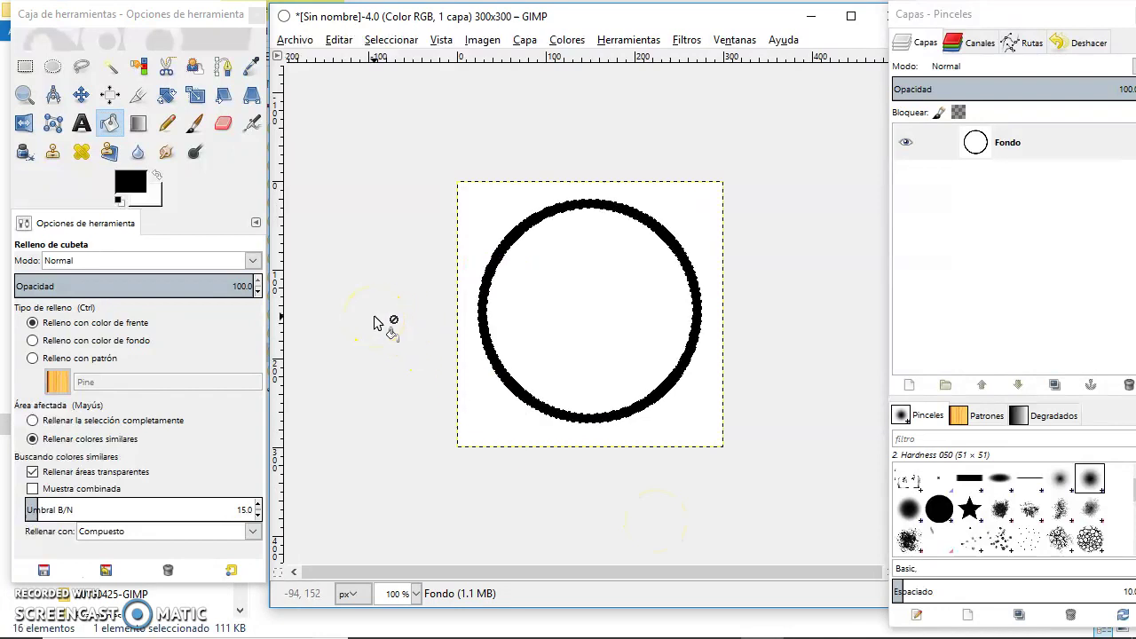
pyautogui.click(24, 67)
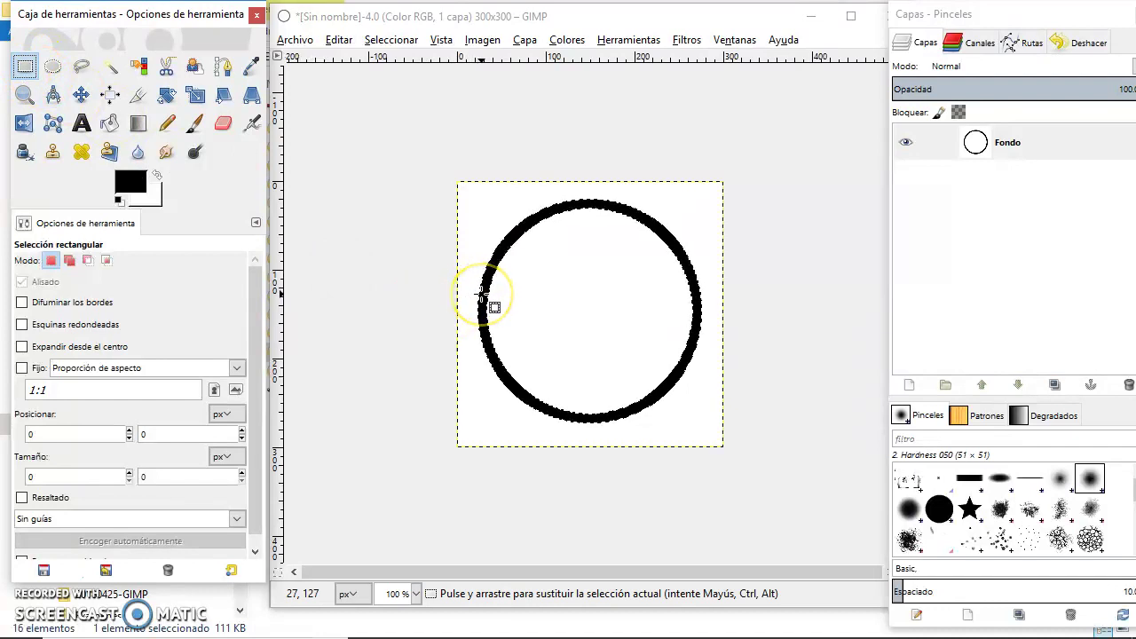
# Step: Select a thin strip across the circle, shift it down about 8 px, fill it black, then deselect
pyautogui.moveTo(481, 294); pyautogui.dragTo(701, 308)
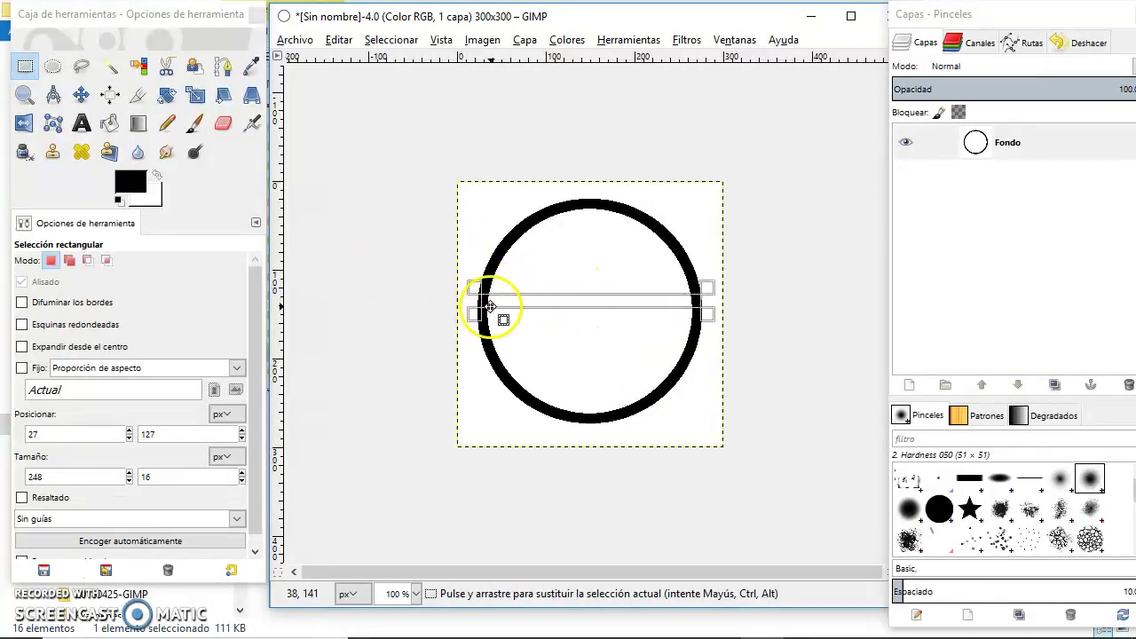
pyautogui.click(69, 260)
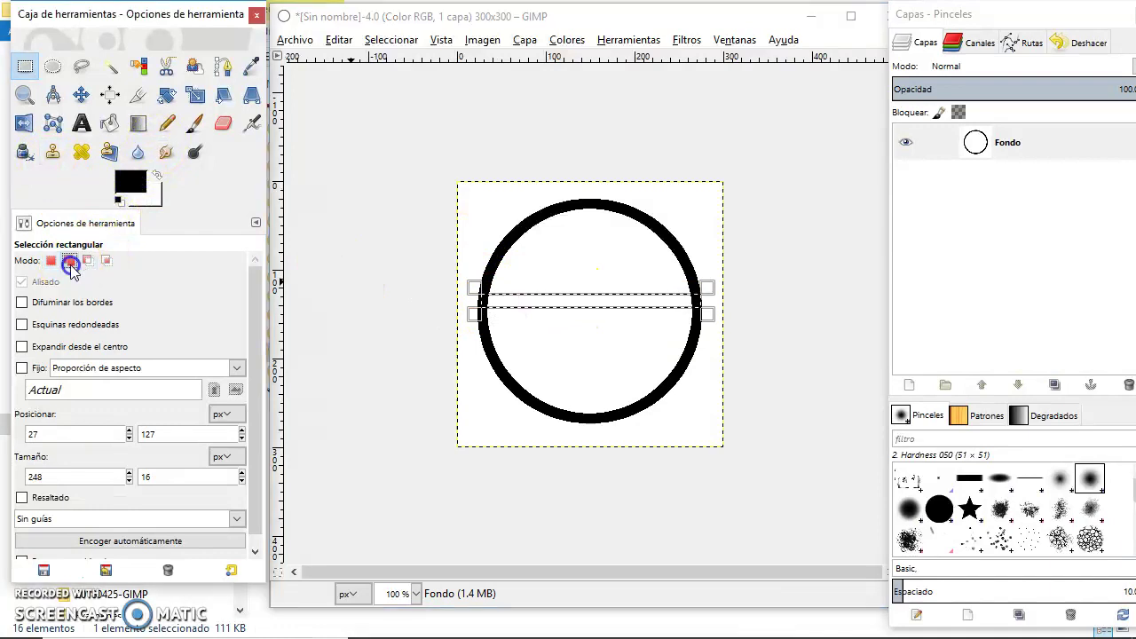
pyautogui.click(81, 94)
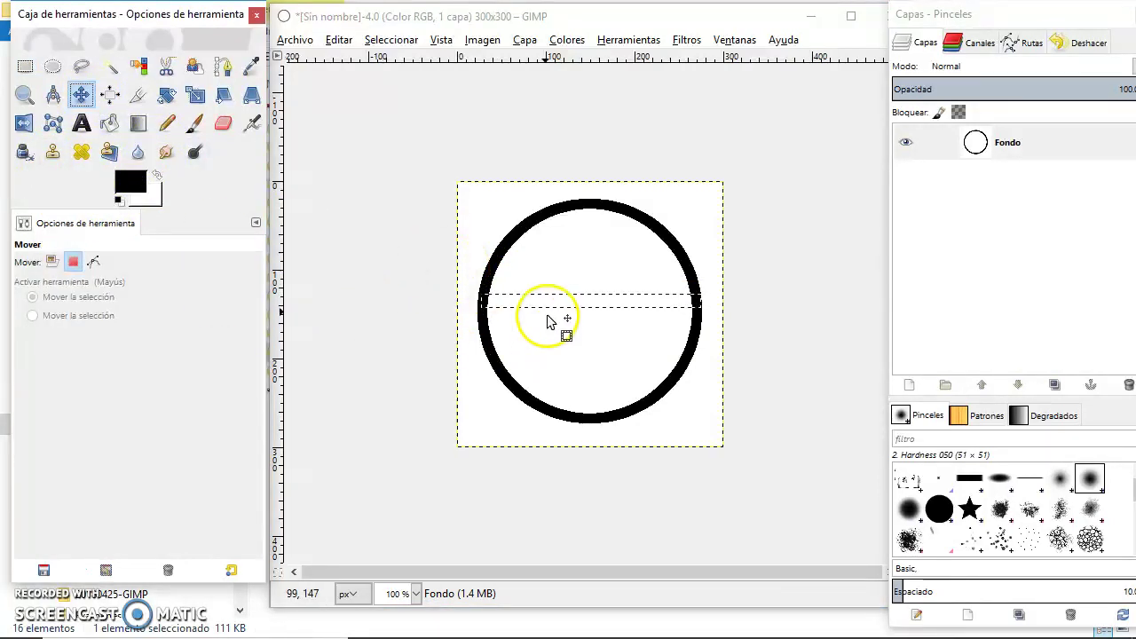
pyautogui.moveTo(571, 304); pyautogui.dragTo(573, 313)
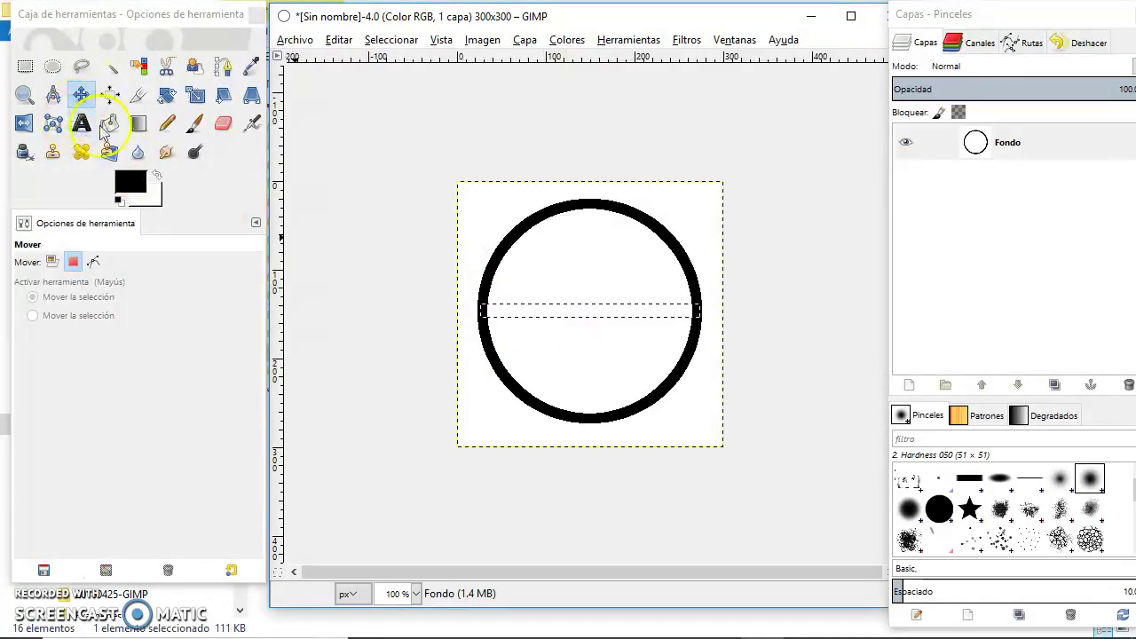
pyautogui.click(109, 123)
pyautogui.click(572, 315)
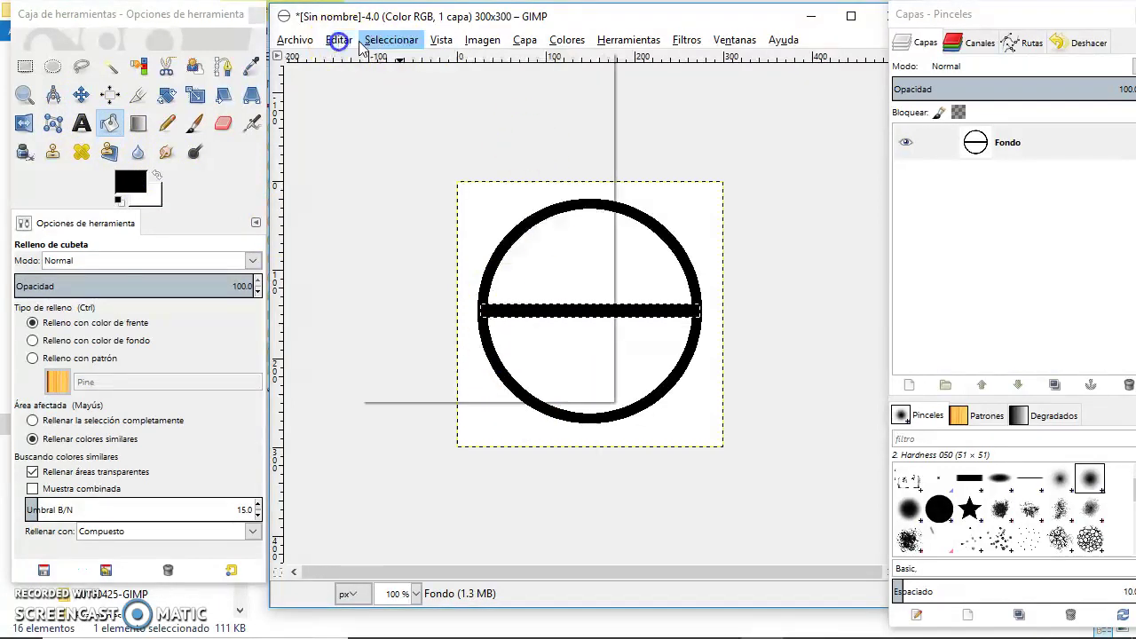
pyautogui.click(391, 40)
pyautogui.click(397, 69)
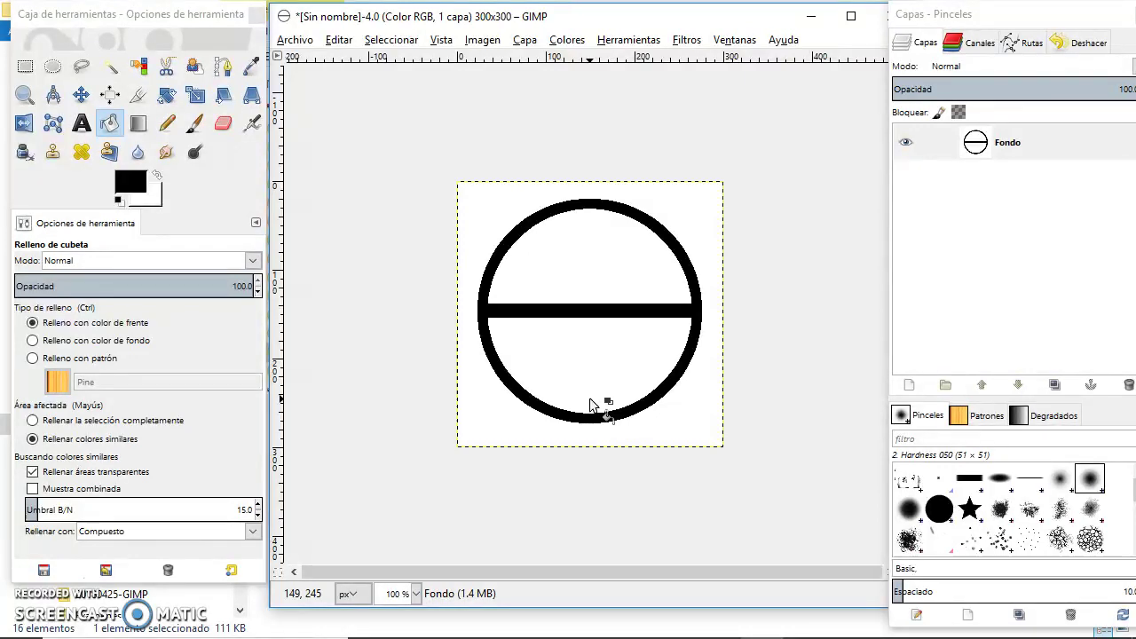
pyautogui.click(685, 40)
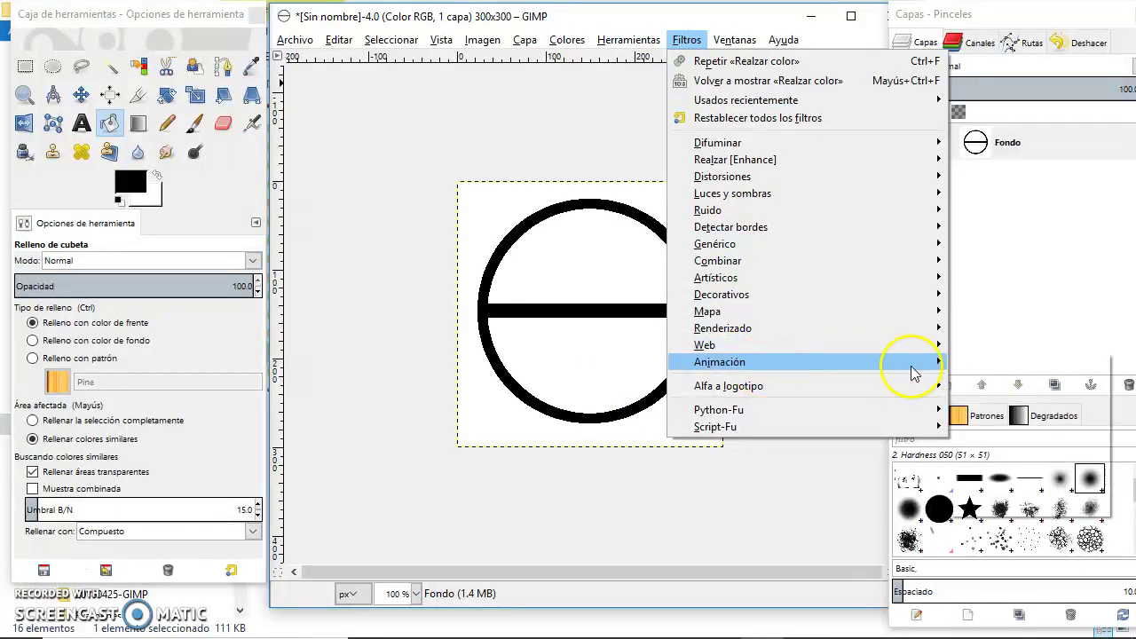
pyautogui.moveTo(720, 362)
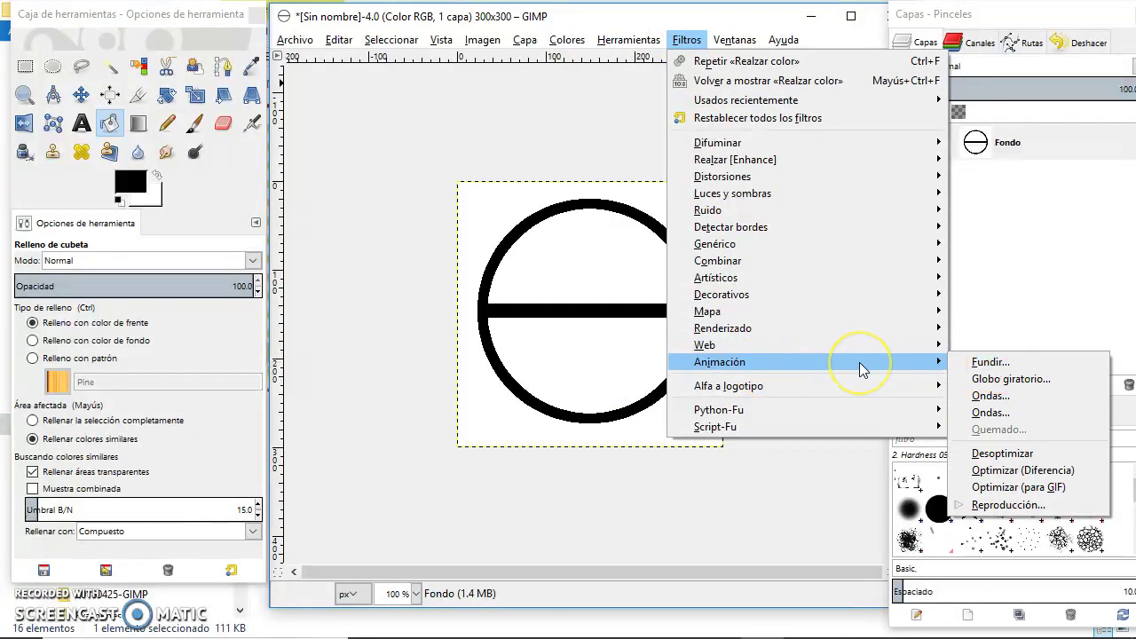
pyautogui.click(641, 21)
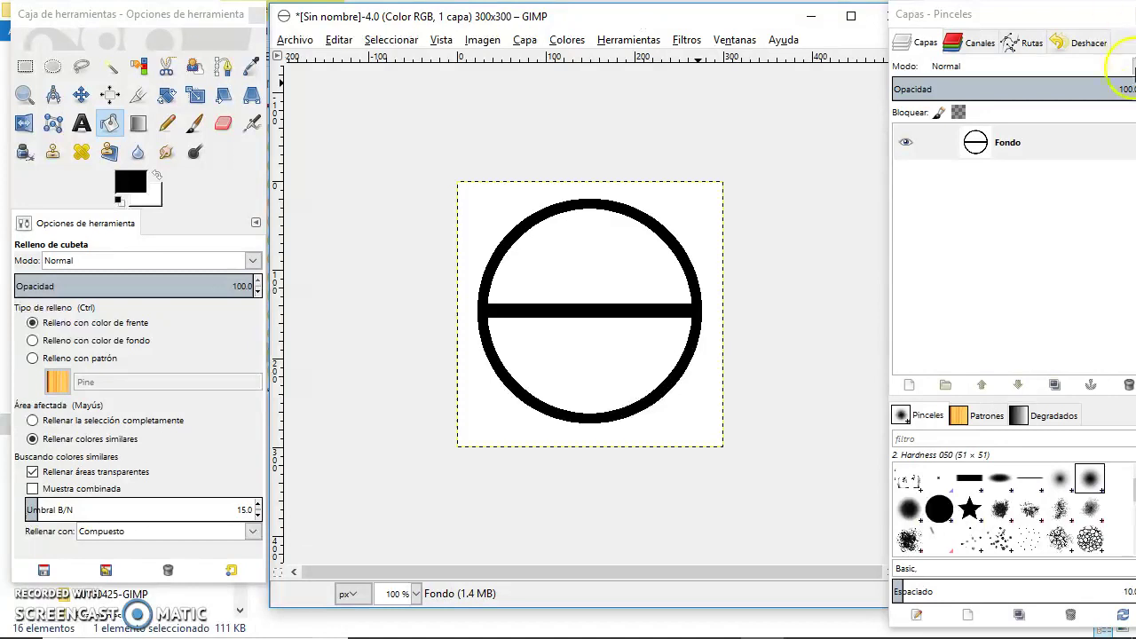
# Step: Rename the Fondo layer to 1
pyautogui.doubleClick(1032, 145)
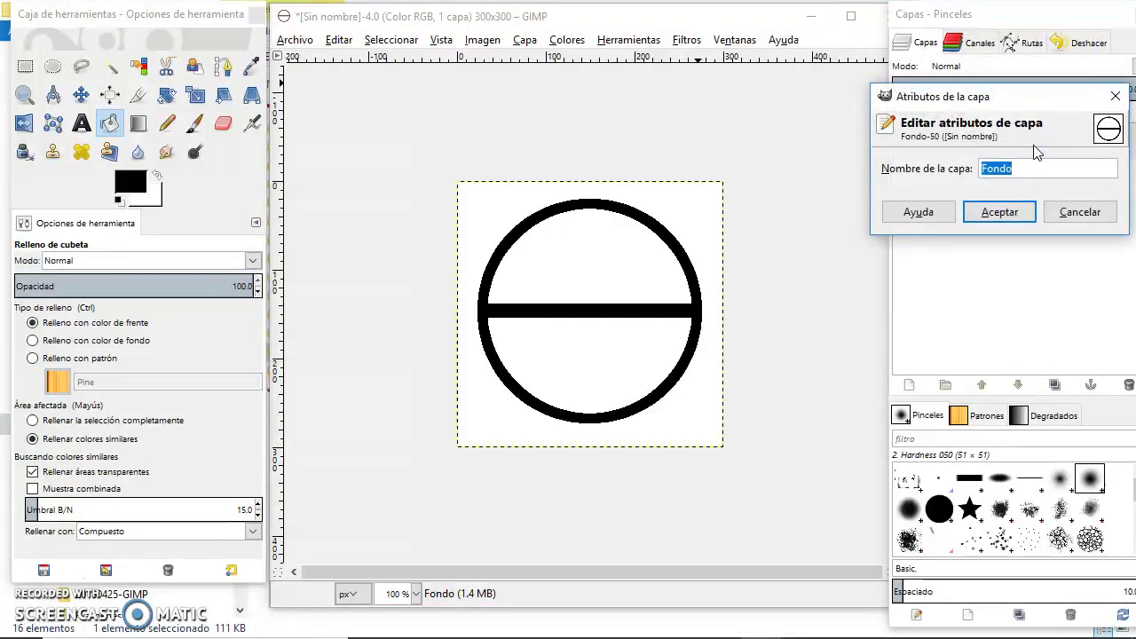
pyautogui.write('1')
pyautogui.click(1013, 211)
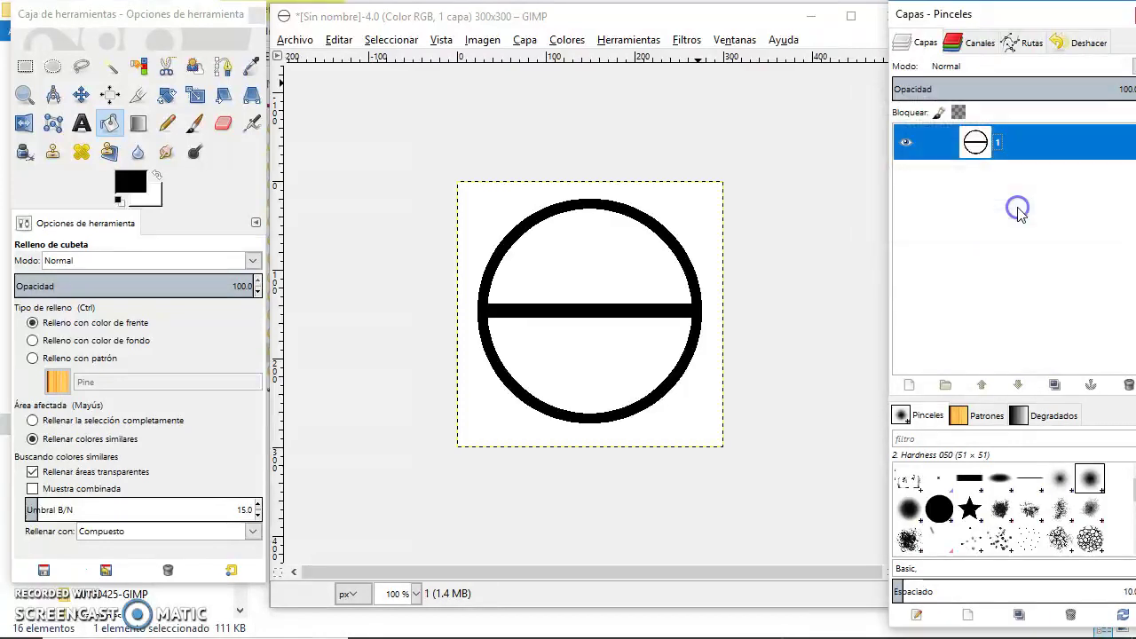
pyautogui.moveTo(975, 144); pyautogui.dragTo(692, 280)
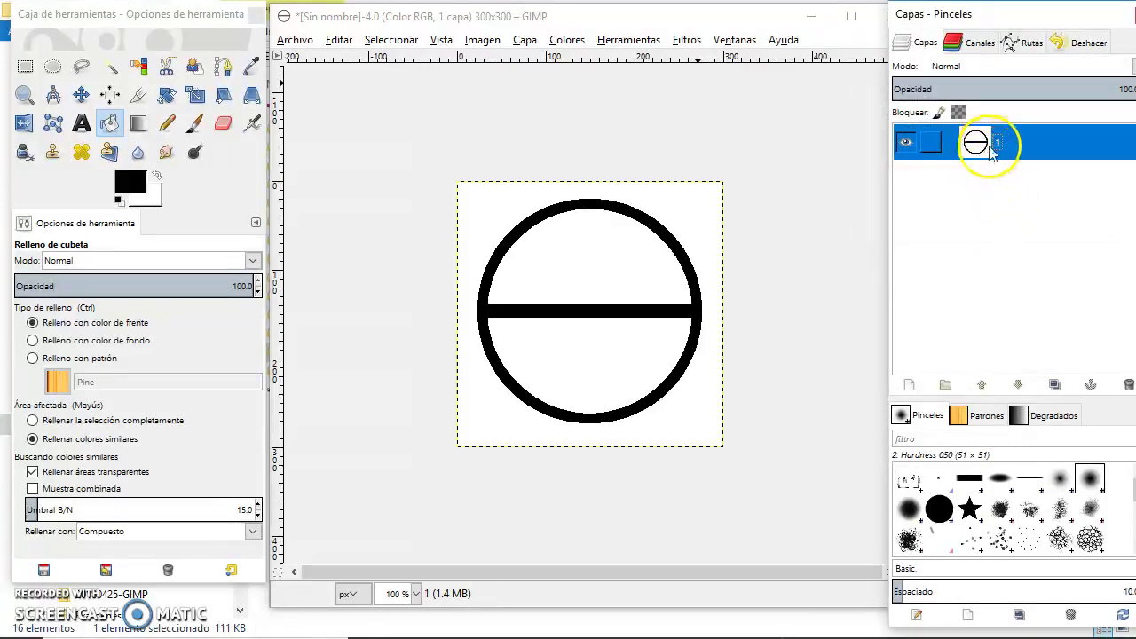
# Step: Duplicate the layer twice, naming the copies 2 and 3
pyautogui.rightClick(976, 145)
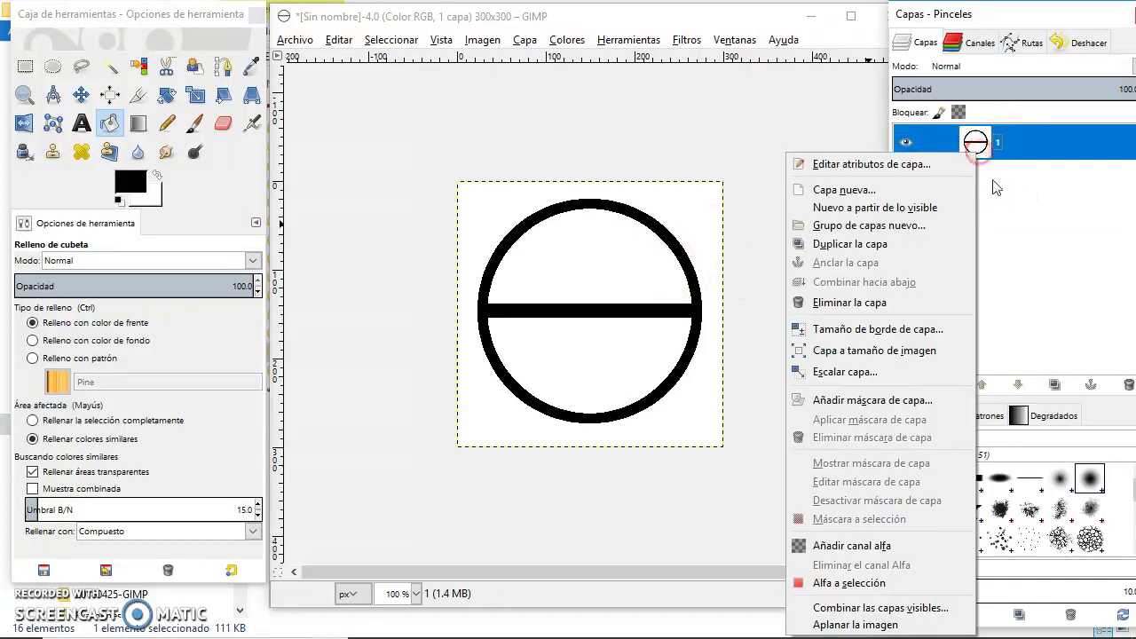
pyautogui.click(932, 243)
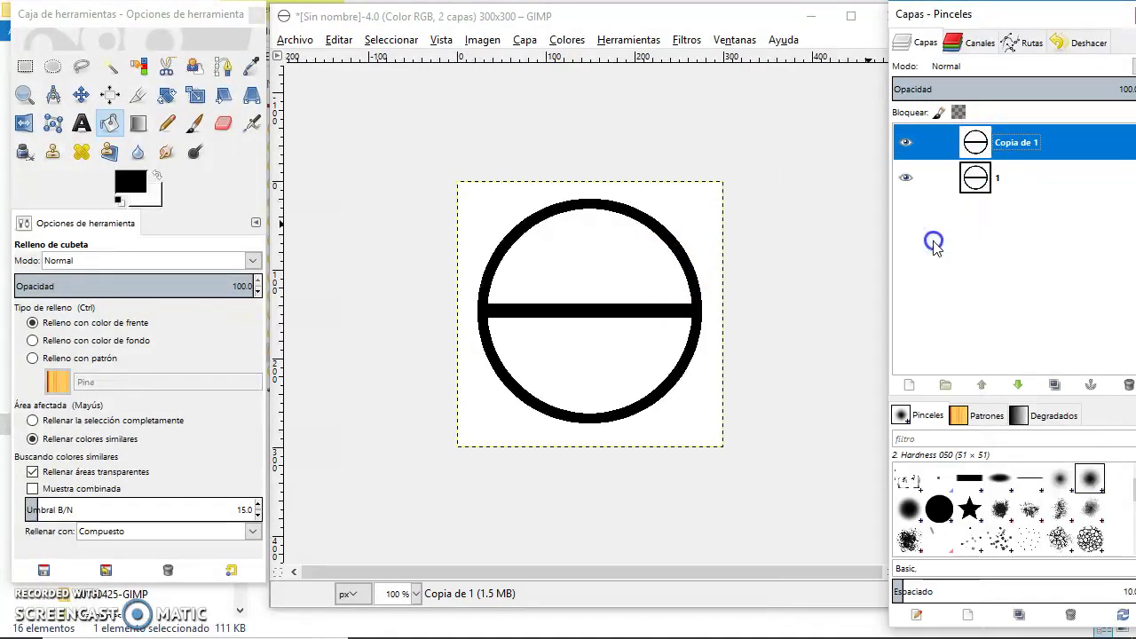
pyautogui.doubleClick(1012, 142)
pyautogui.write('2')
pyautogui.press('Return')
pyautogui.rightClick(1000, 139)
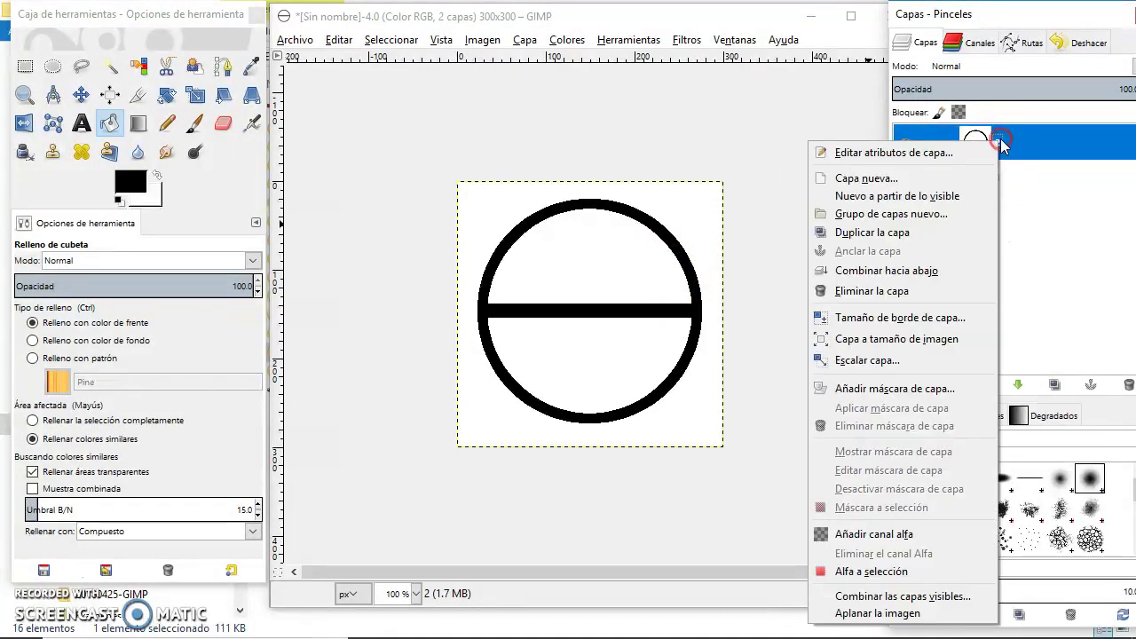
pyautogui.click(985, 233)
pyautogui.doubleClick(1027, 144)
pyautogui.write('3')
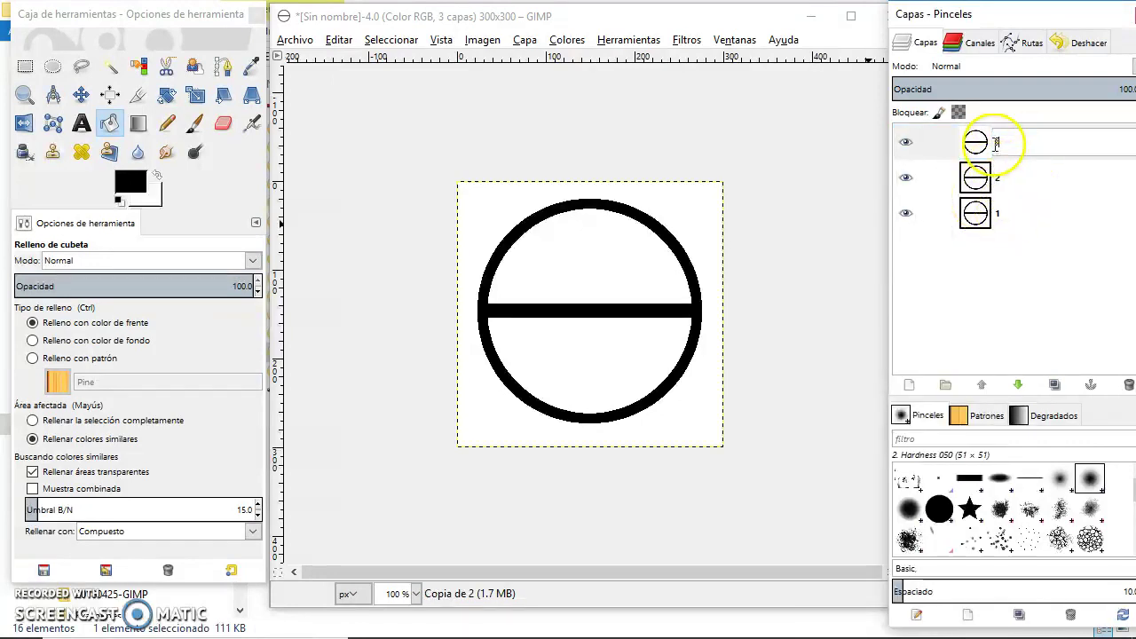
pyautogui.press('Return')
# Step: Duplicate layer 3 and name the copy 4
pyautogui.rightClick(987, 142)
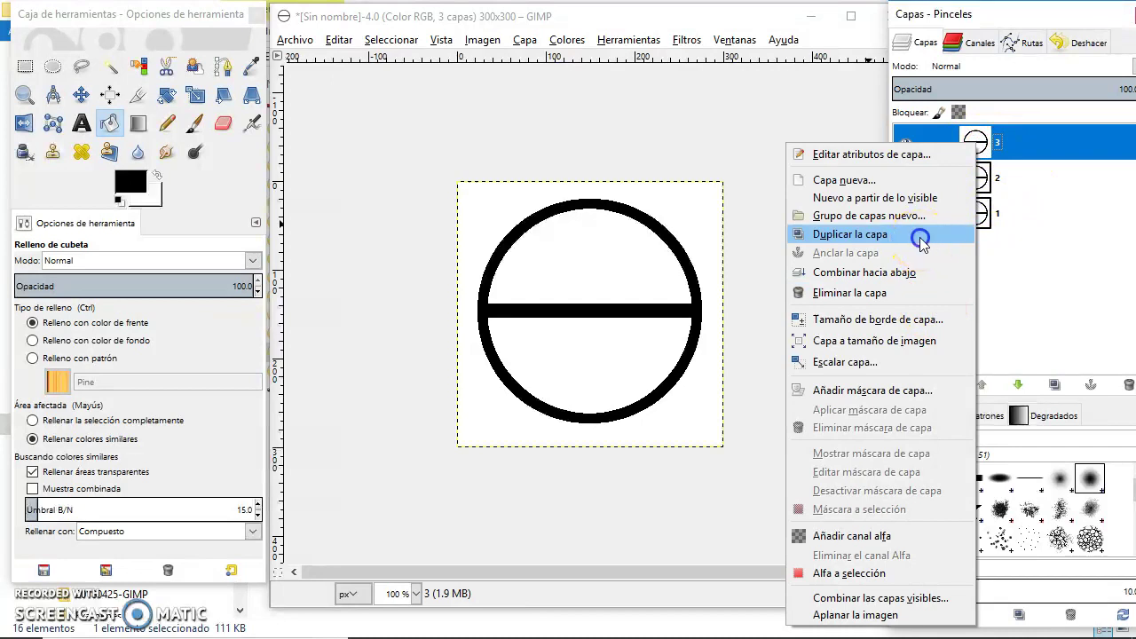
pyautogui.click(916, 234)
pyautogui.doubleClick(1019, 153)
pyautogui.write('4')
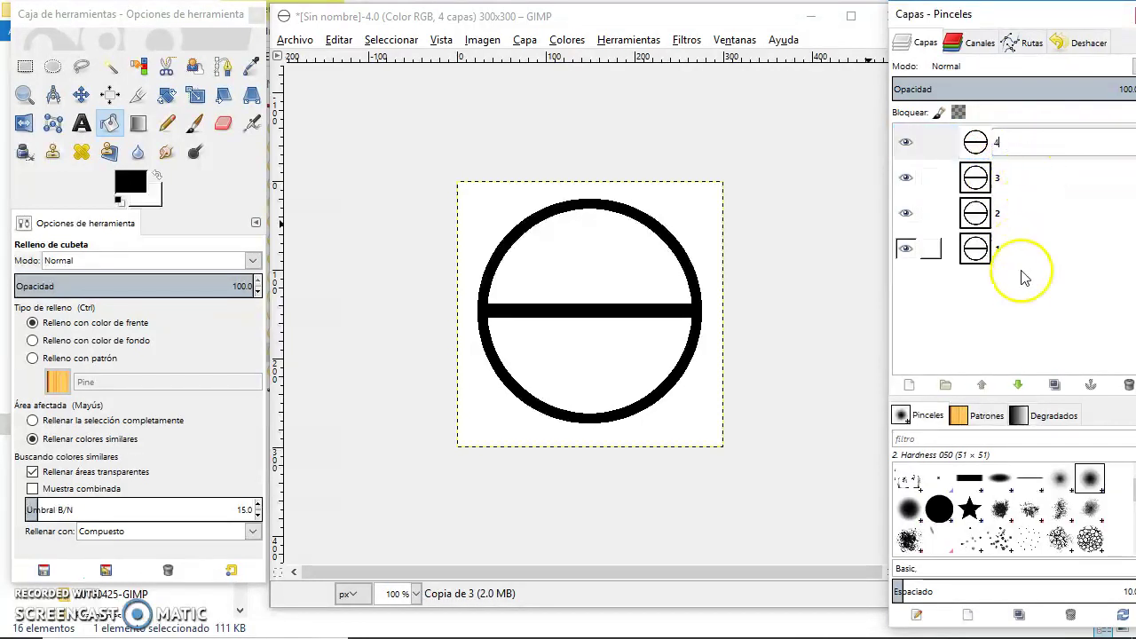
pyautogui.click(1017, 329)
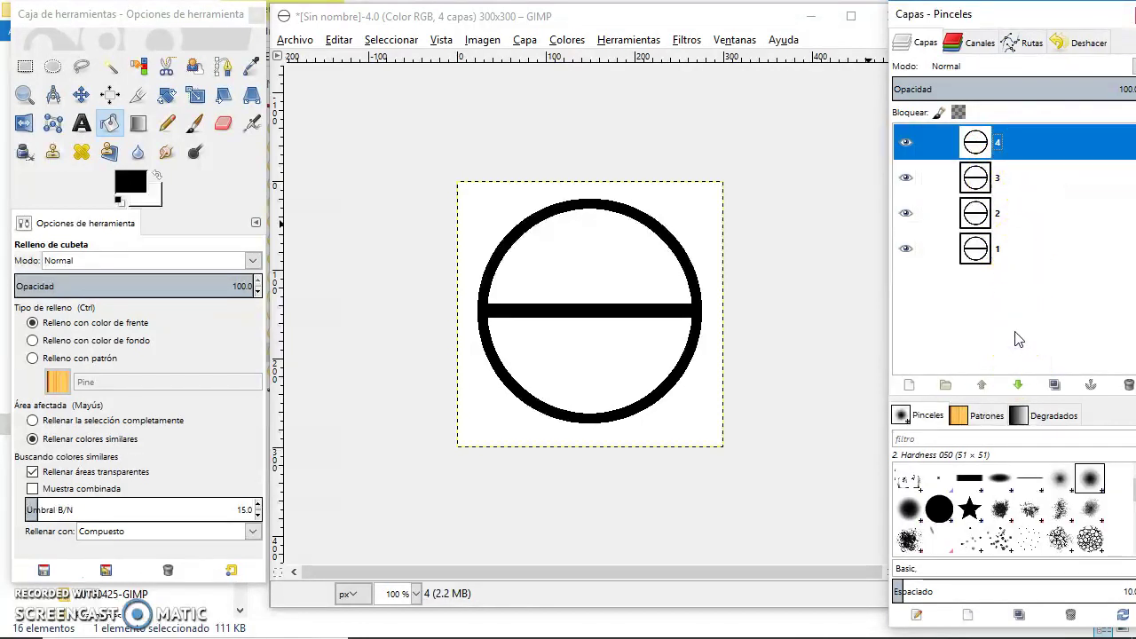
pyautogui.click(985, 220)
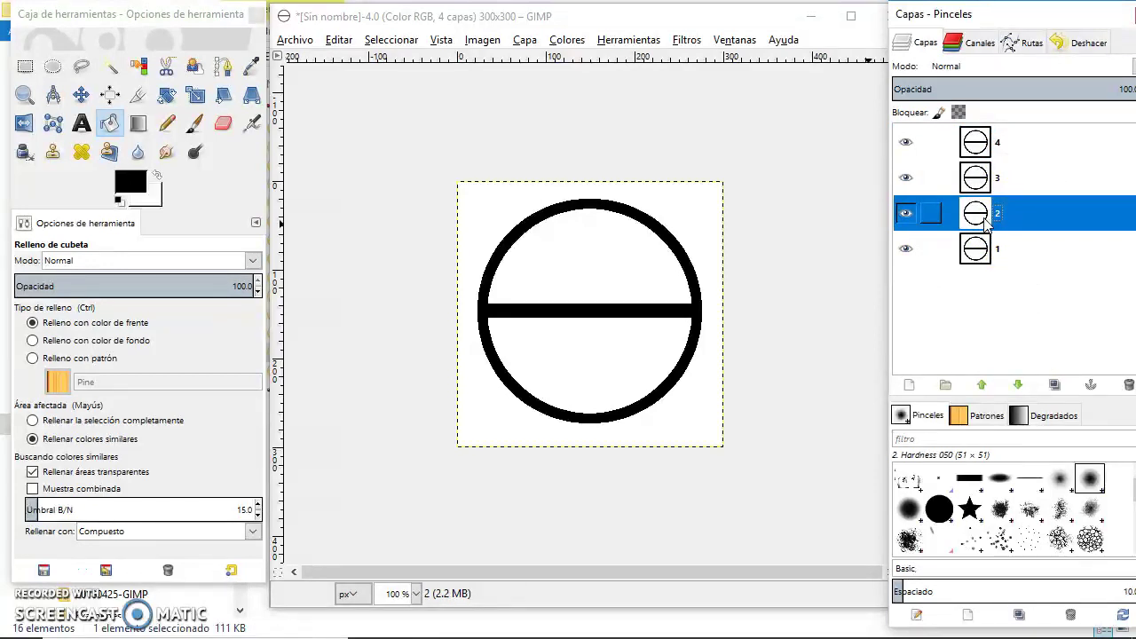
# Step: Hide layers 1, 3 and 4 so only layer 2 is visible
pyautogui.click(906, 248)
pyautogui.click(905, 177)
pyautogui.click(905, 142)
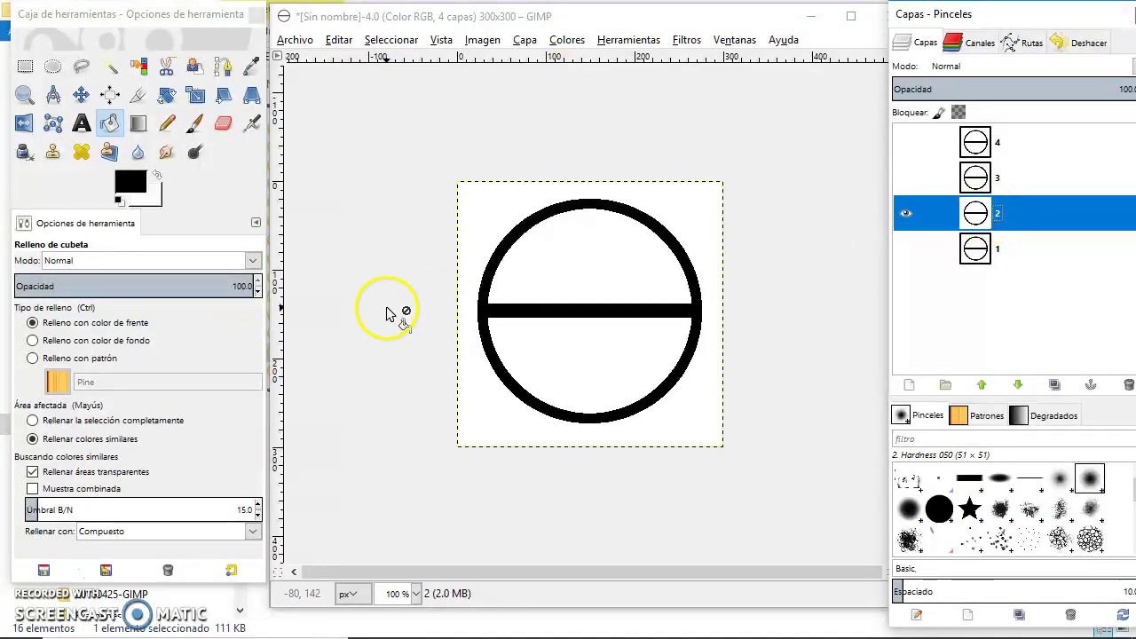
pyautogui.click(167, 96)
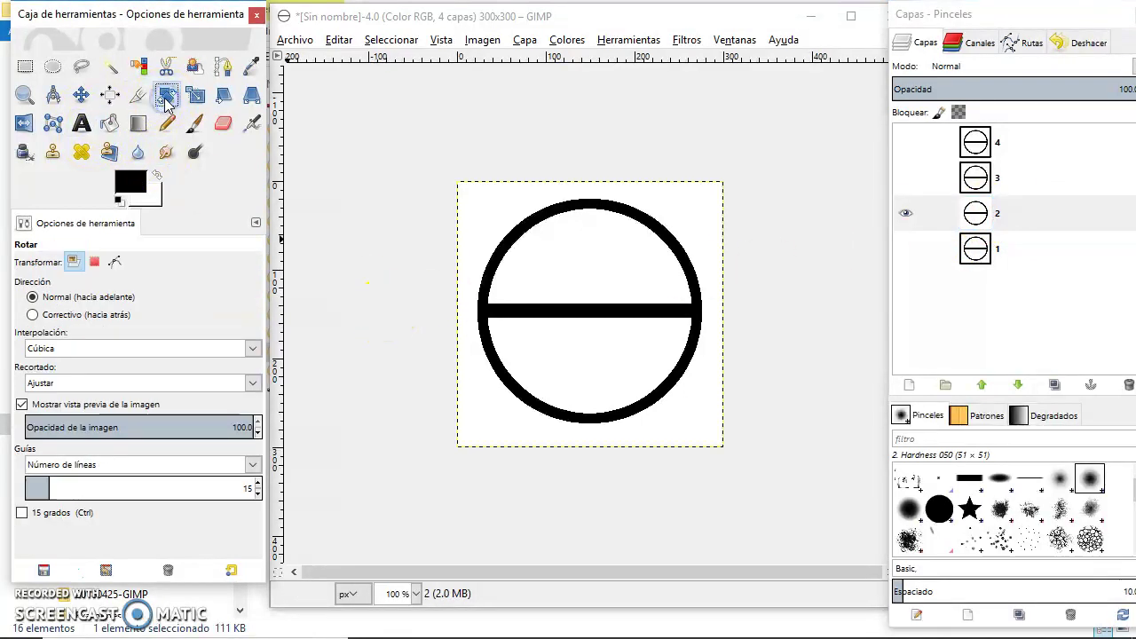
pyautogui.click(175, 102)
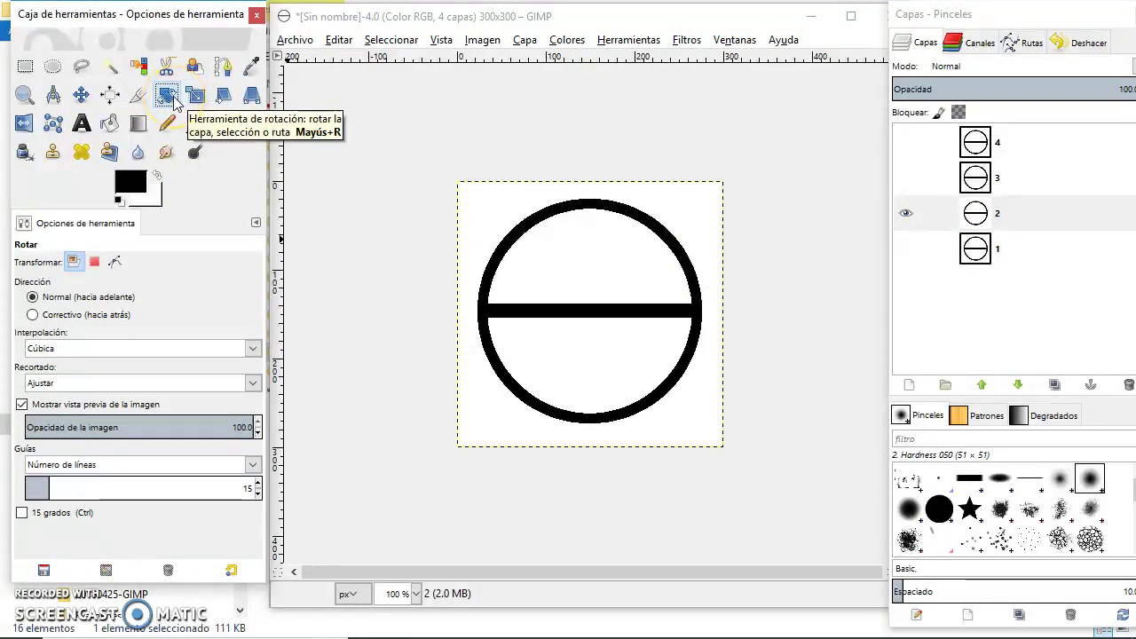
pyautogui.click(523, 41)
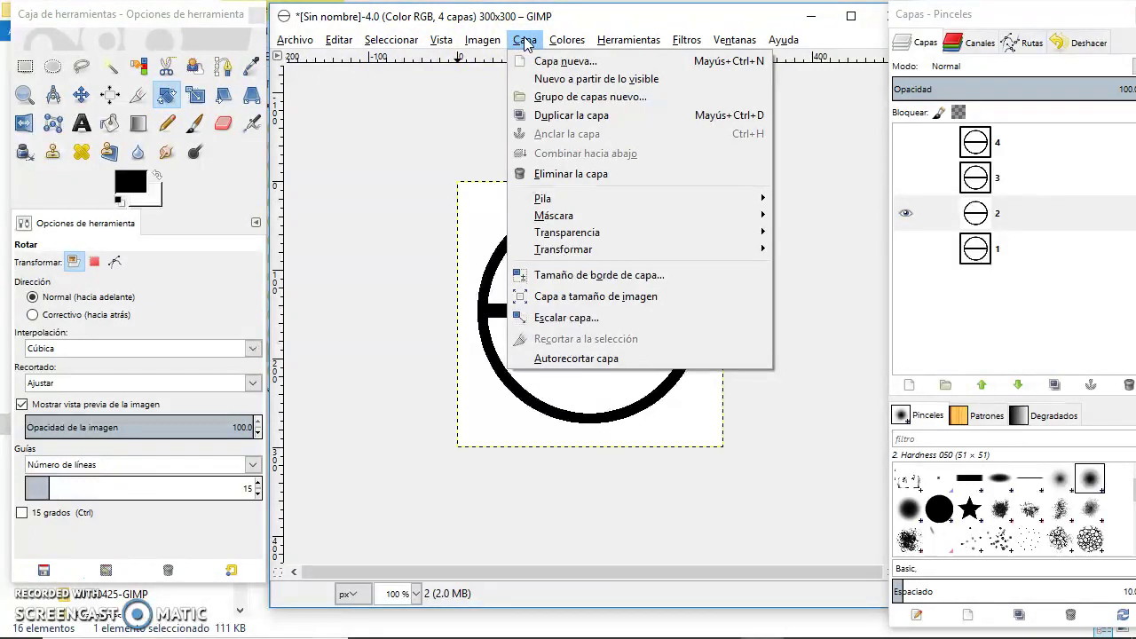
pyautogui.click(595, 254)
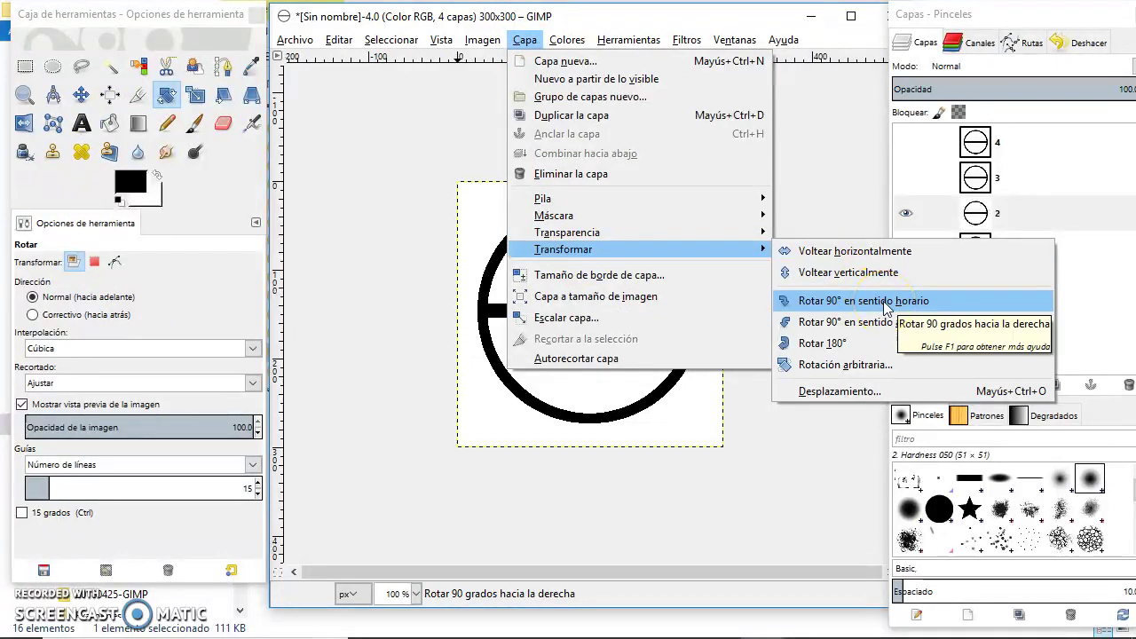
# Step: Rotate layer 2 by 45°, then hide it and show layer 3
pyautogui.click(884, 364)
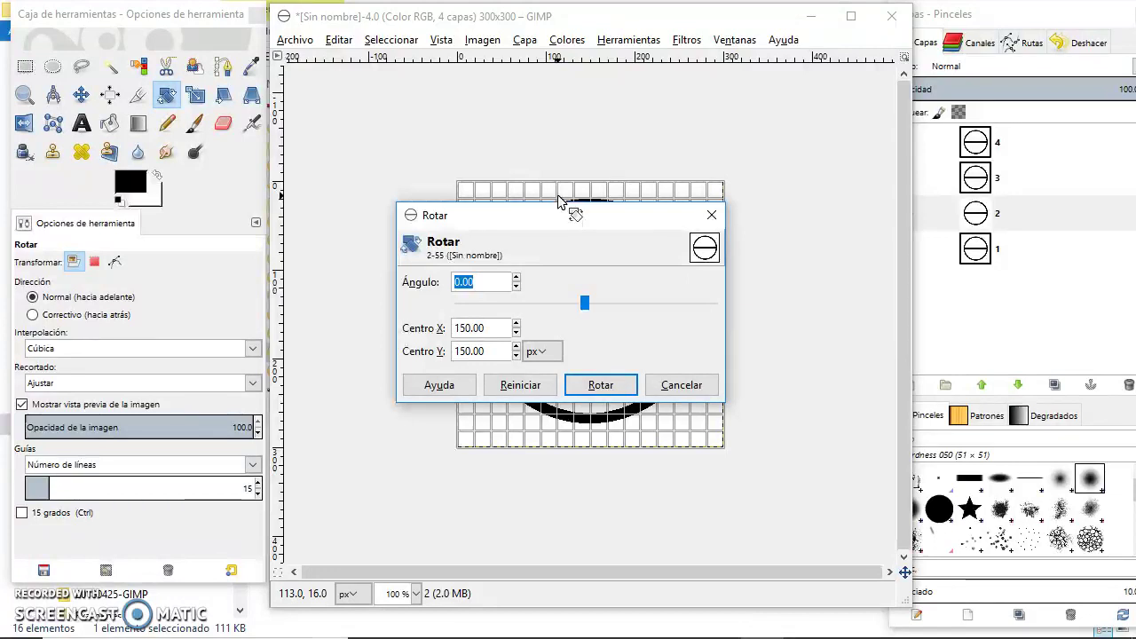
pyautogui.click(601, 385)
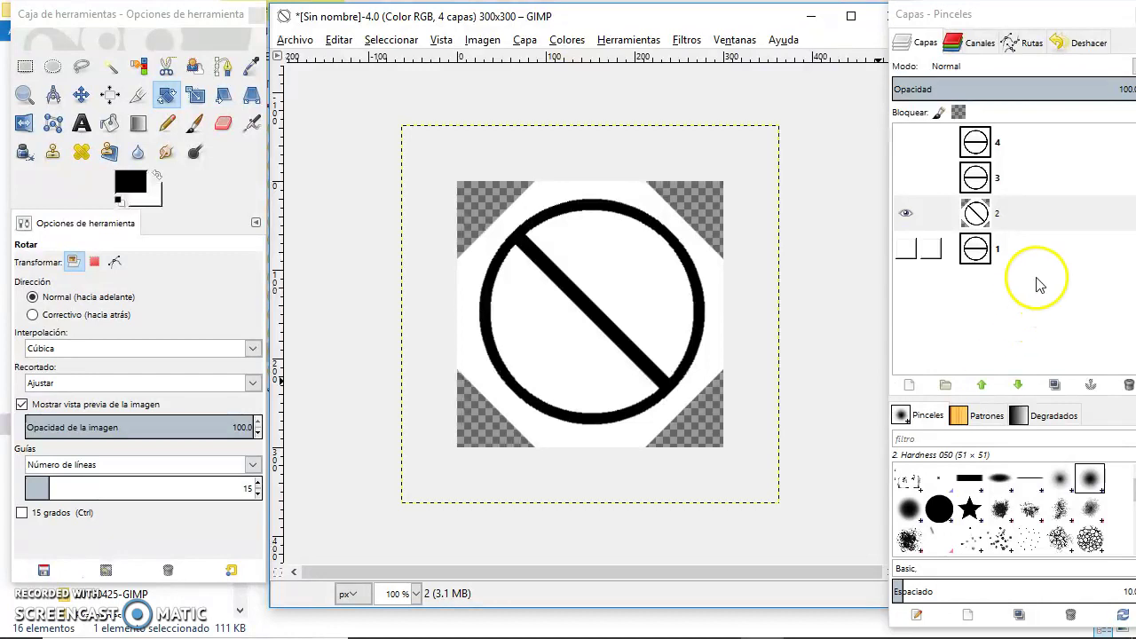
pyautogui.click(906, 214)
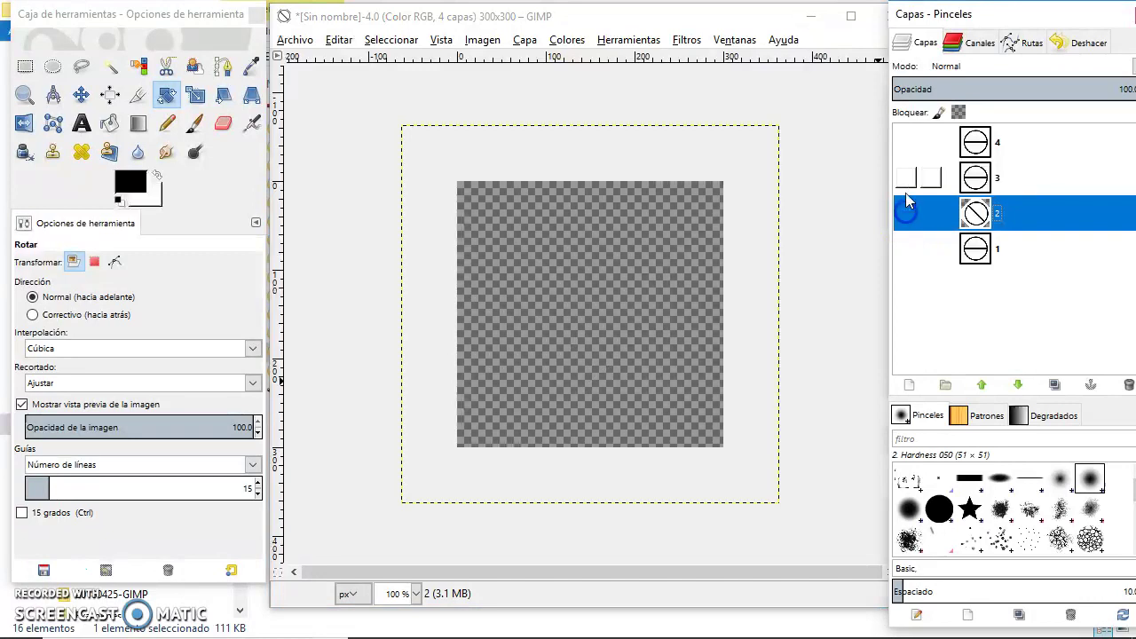
pyautogui.click(906, 178)
pyautogui.click(524, 41)
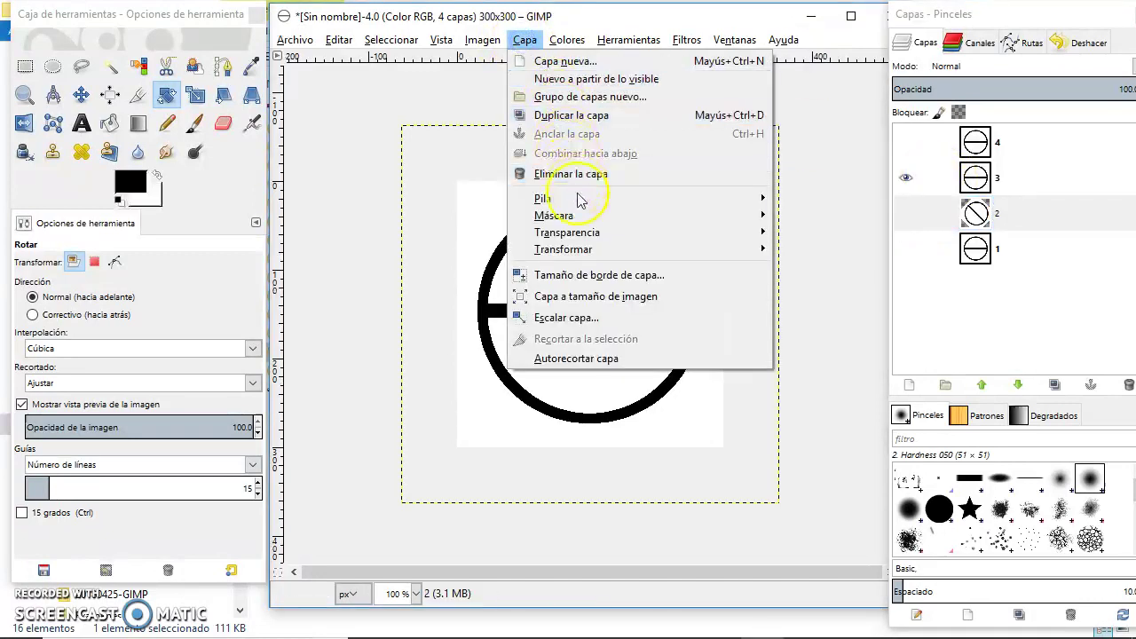
# Step: Select layer 3 and rotate it 90° so its bar runs vertically
pyautogui.moveTo(562, 250)
pyautogui.click(850, 306)
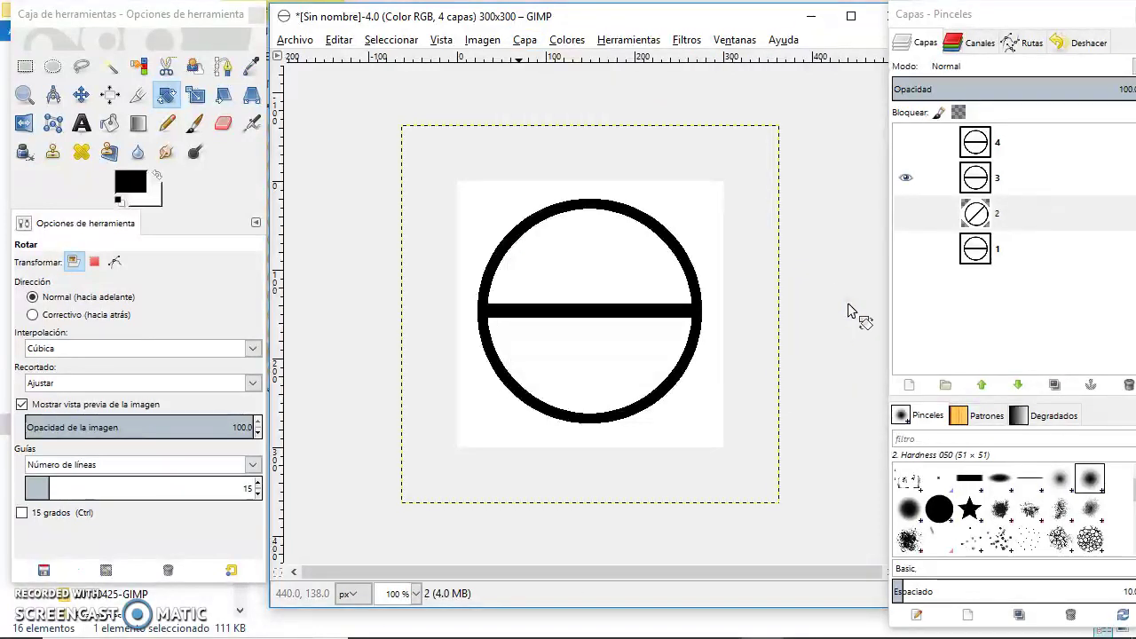
pyautogui.click(522, 40)
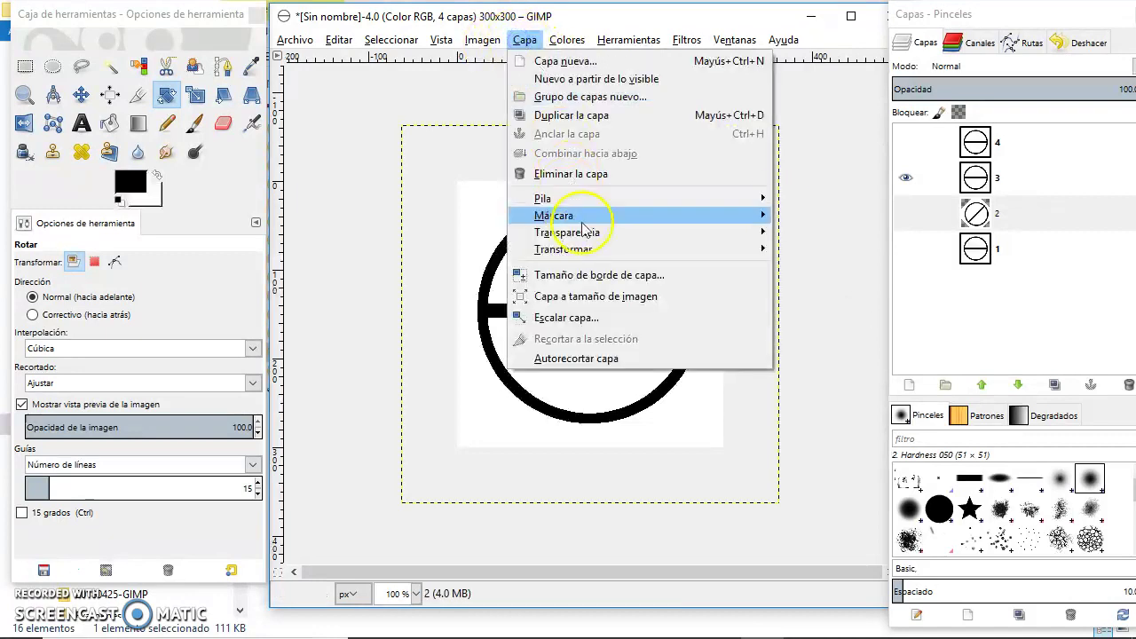
pyautogui.click(1001, 180)
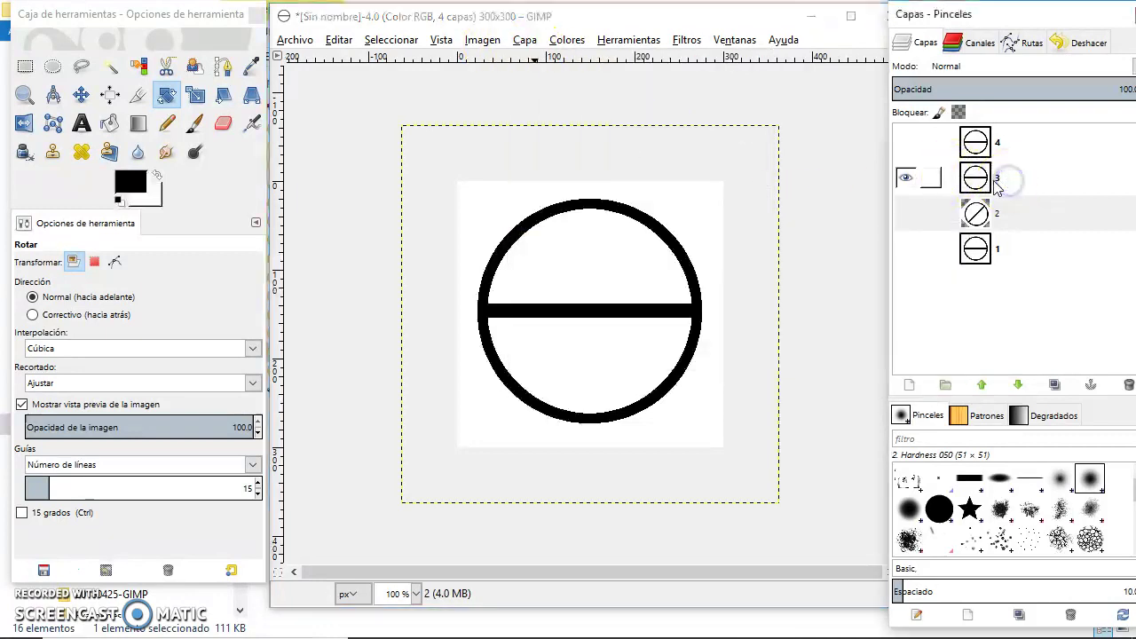
pyautogui.moveTo(1000, 182)
pyautogui.mouseDown()
pyautogui.moveTo(1003, 228)
pyautogui.moveTo(1001, 182)
pyautogui.mouseUp()
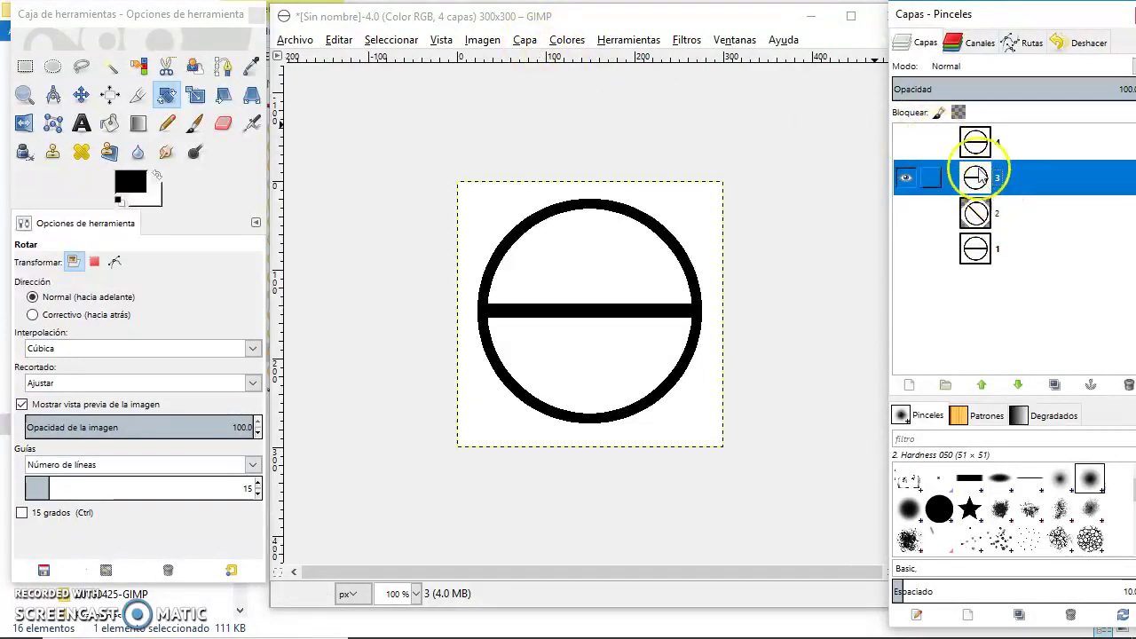
pyautogui.click(523, 41)
pyautogui.moveTo(563, 250)
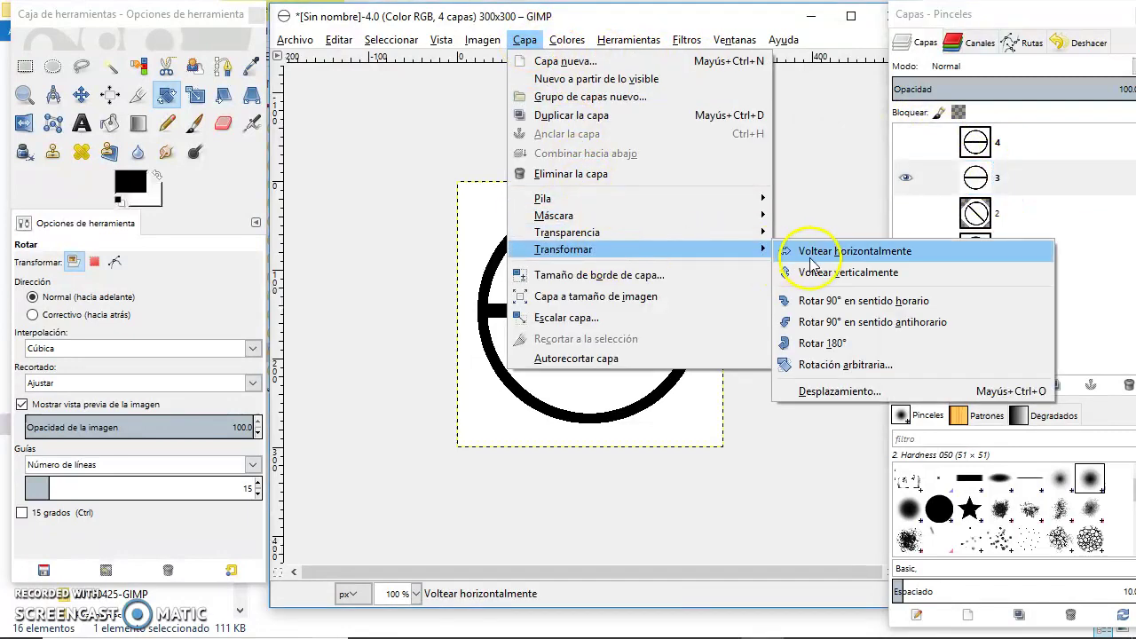
pyautogui.click(837, 300)
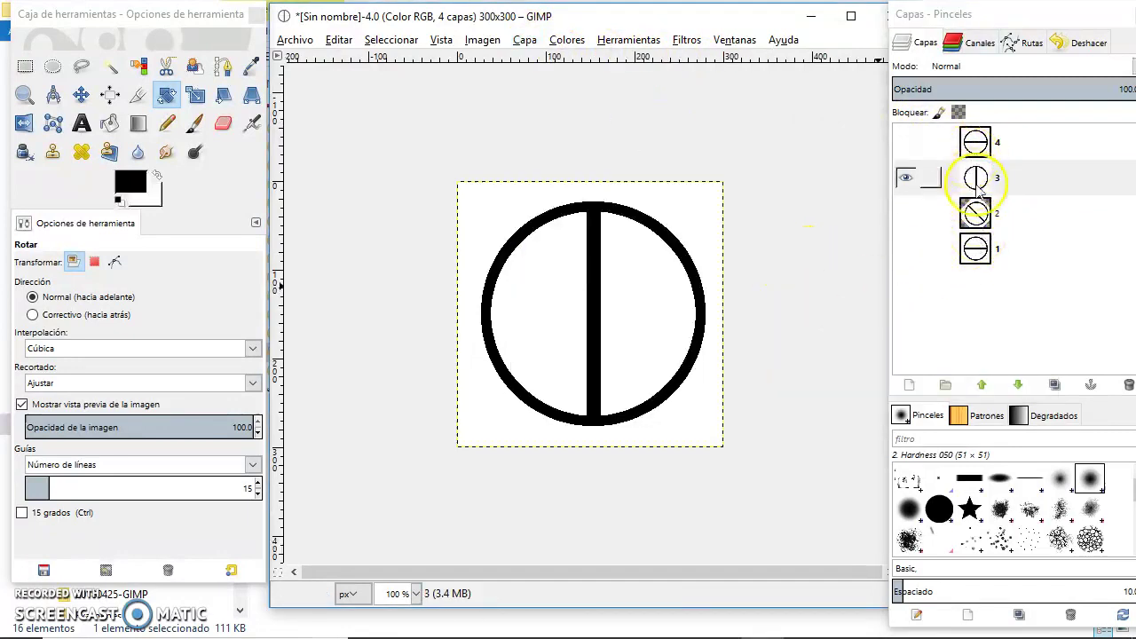
pyautogui.moveTo(979, 238); pyautogui.dragTo(985, 140)
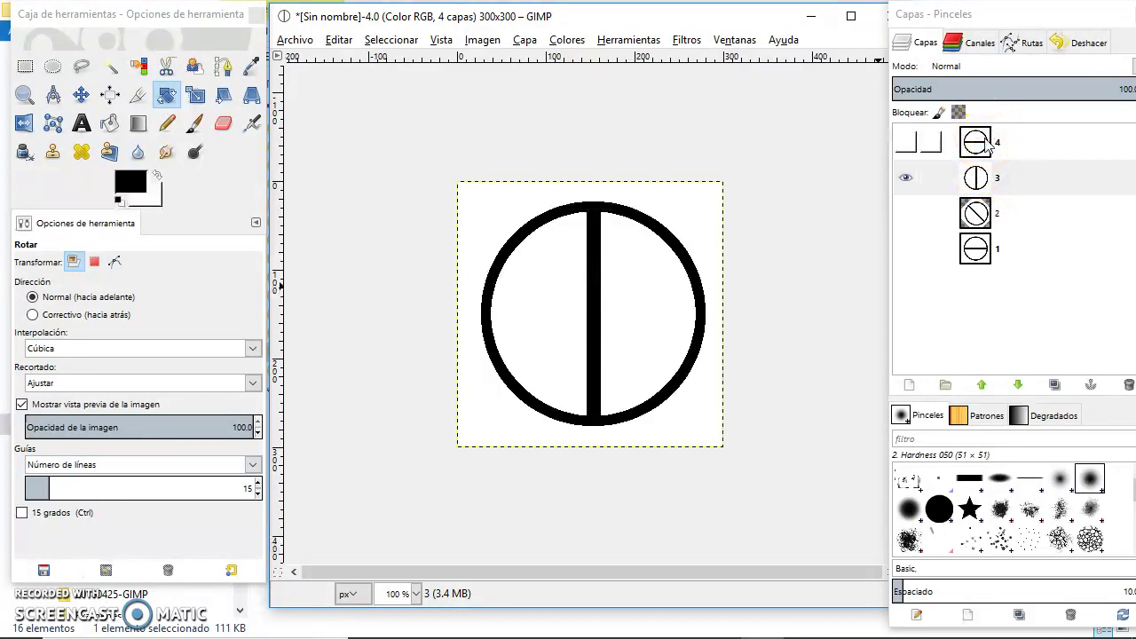
# Step: Show layer 4, hide layer 3, and rotate layer 4 by 135°
pyautogui.click(988, 144)
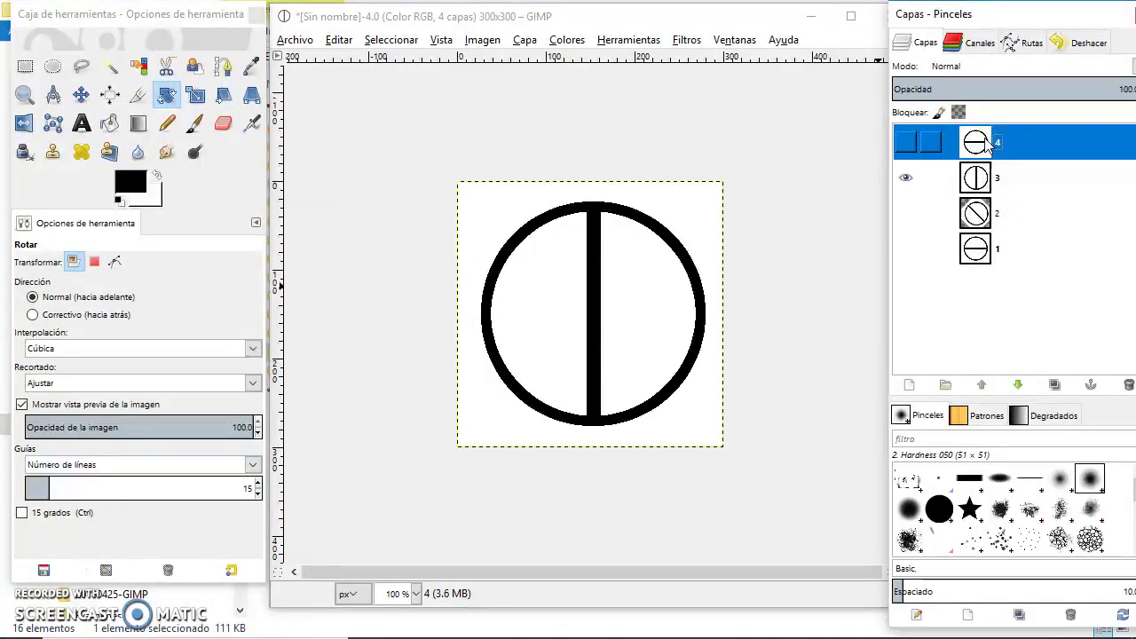
pyautogui.click(906, 177)
pyautogui.click(905, 142)
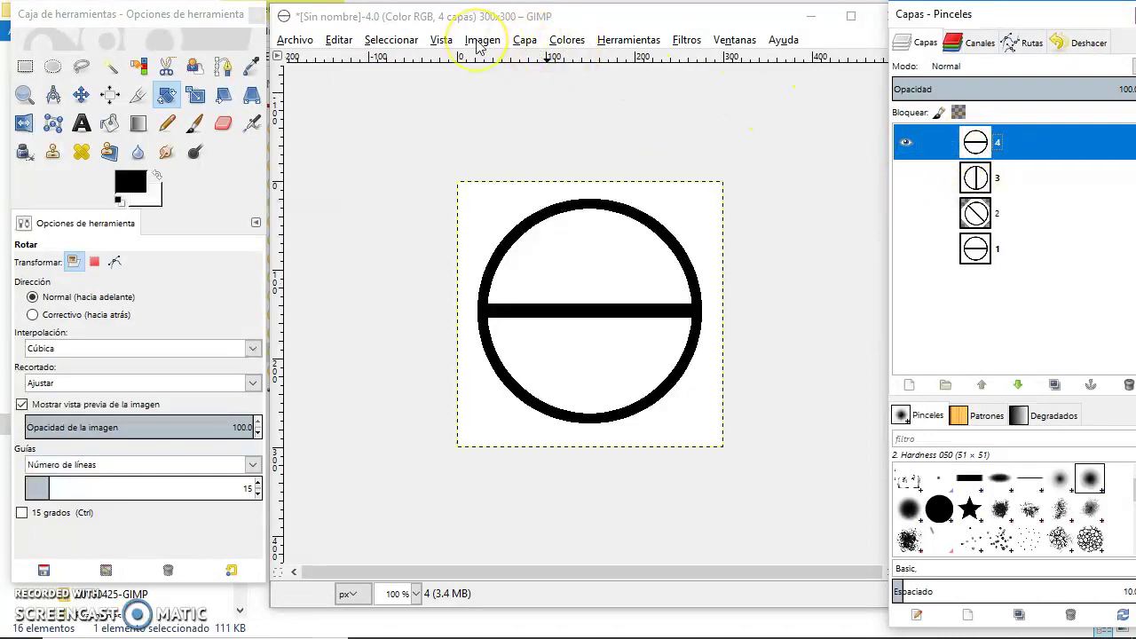
pyautogui.click(527, 39)
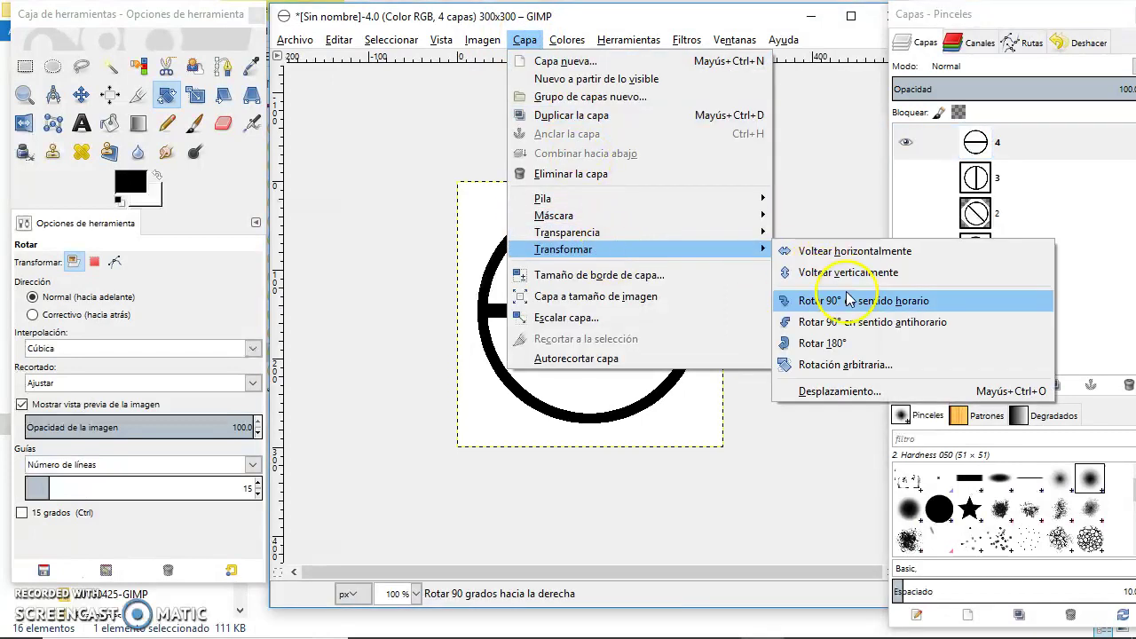
pyautogui.click(848, 363)
pyautogui.write('135')
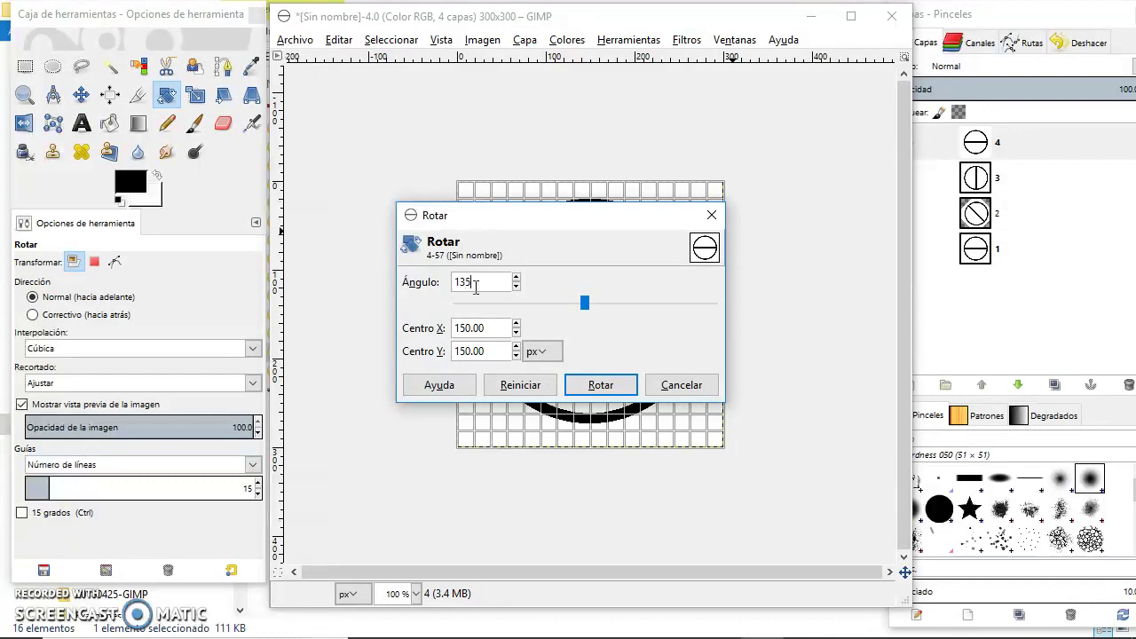
pyautogui.click(595, 385)
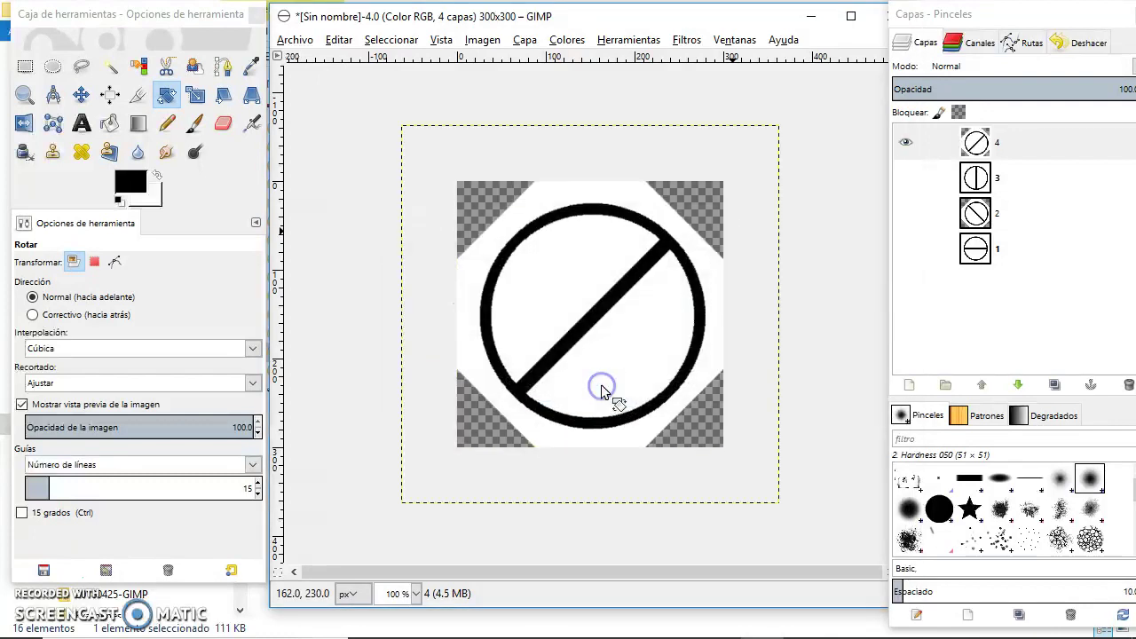
pyautogui.click(907, 144)
pyautogui.click(974, 149)
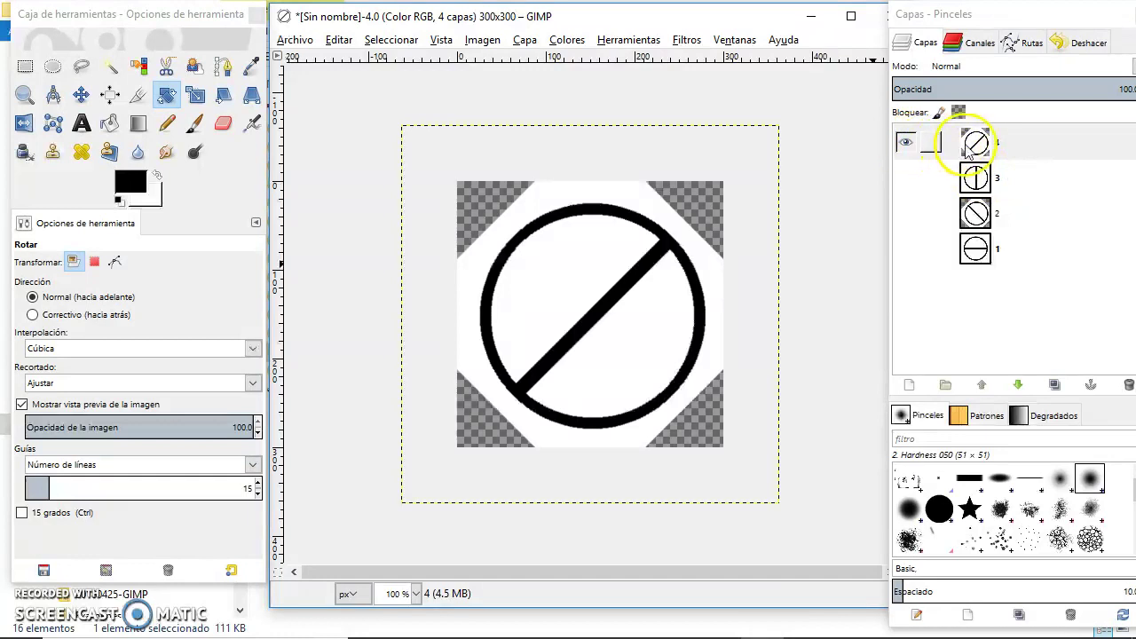
pyautogui.click(961, 149)
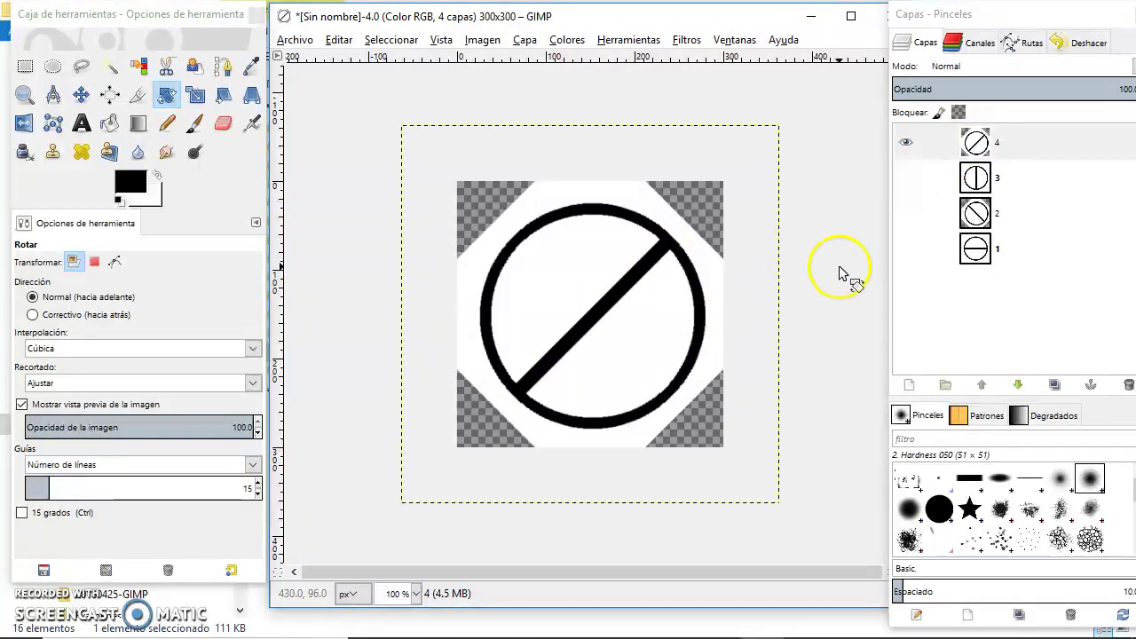
pyautogui.click(999, 248)
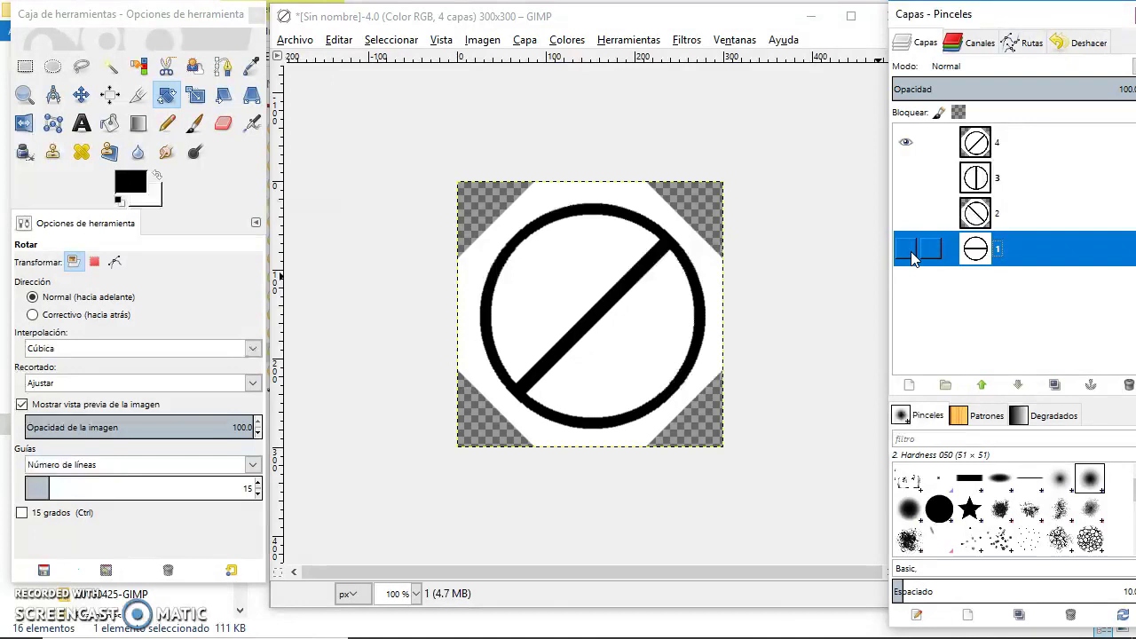
# Step: Make layers 1–3 visible again and run the Fundir blend filter with looping
pyautogui.click(905, 248)
pyautogui.click(905, 213)
pyautogui.click(905, 177)
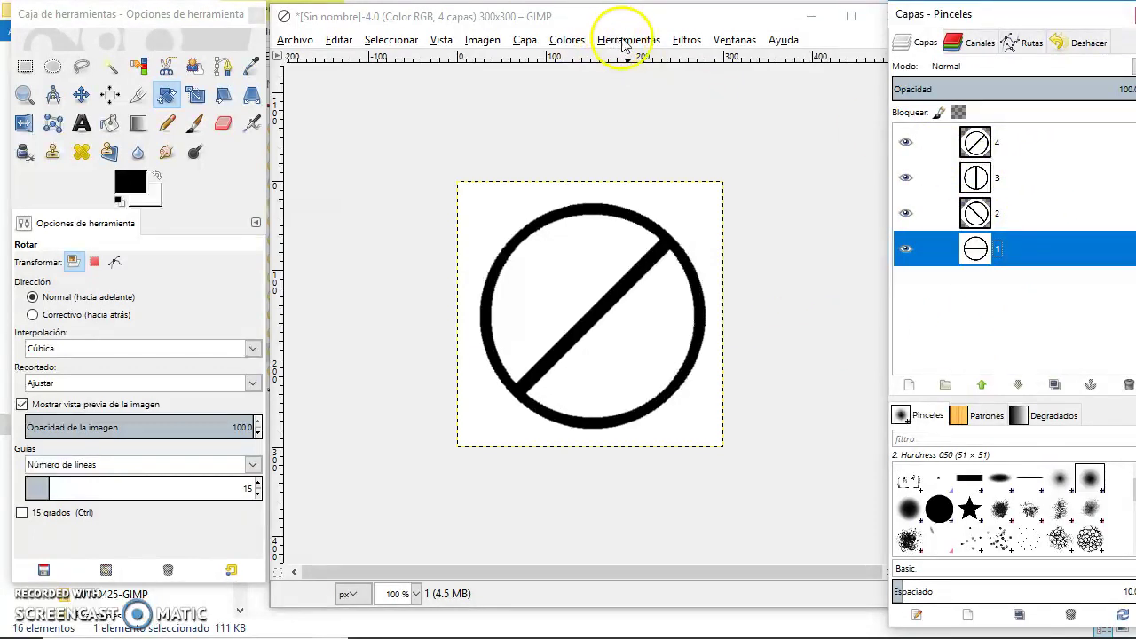
pyautogui.click(679, 41)
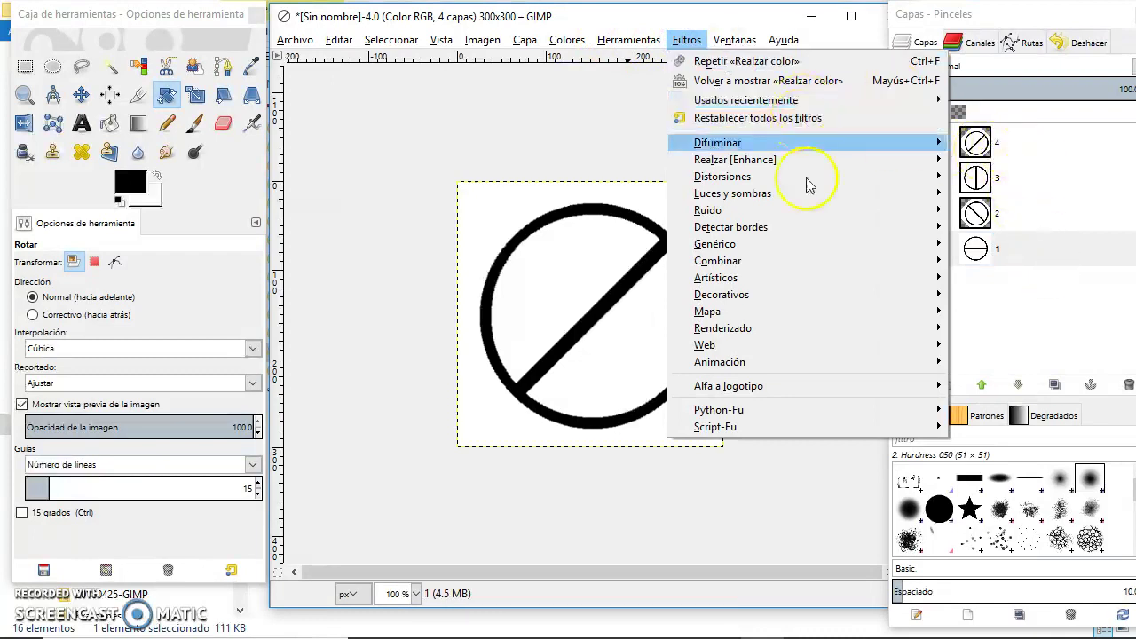
pyautogui.moveTo(719, 362)
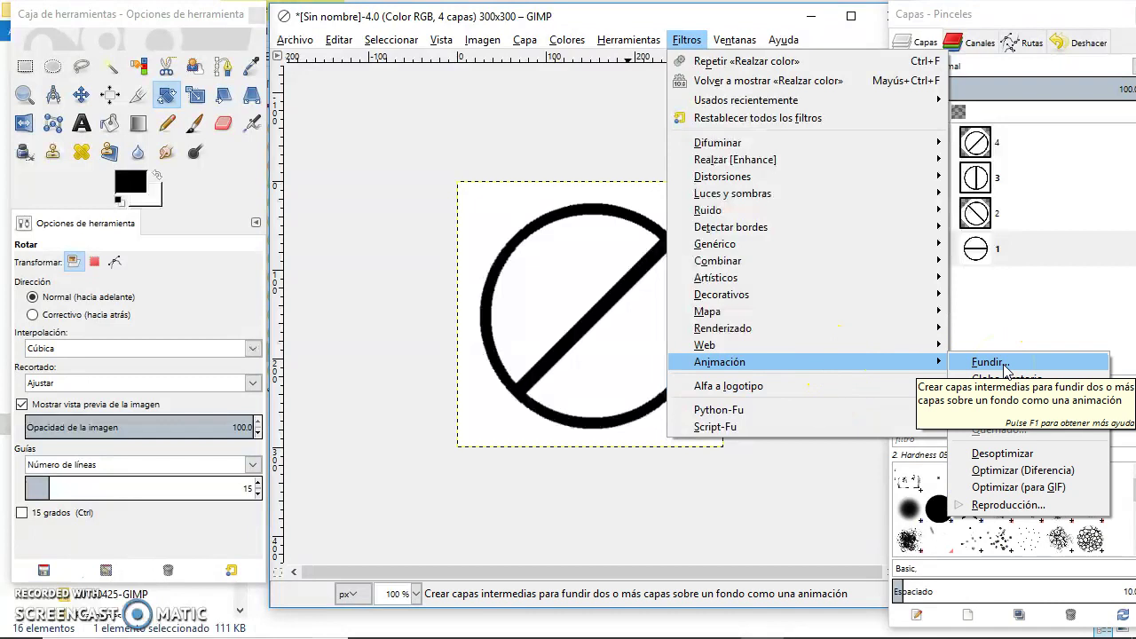
pyautogui.click(989, 362)
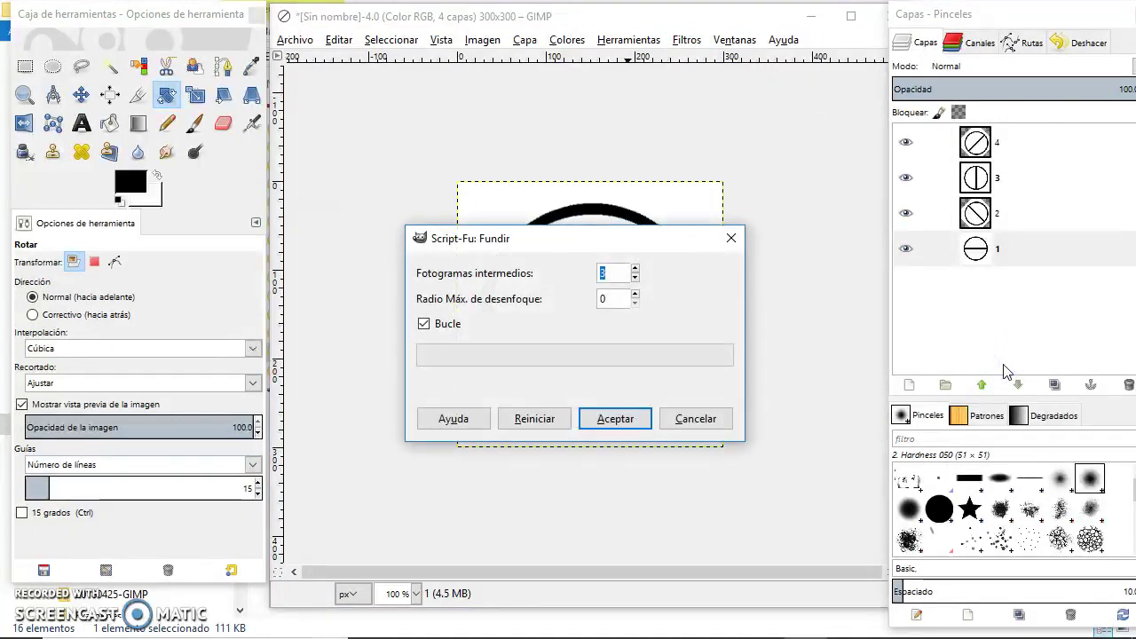
pyautogui.click(631, 427)
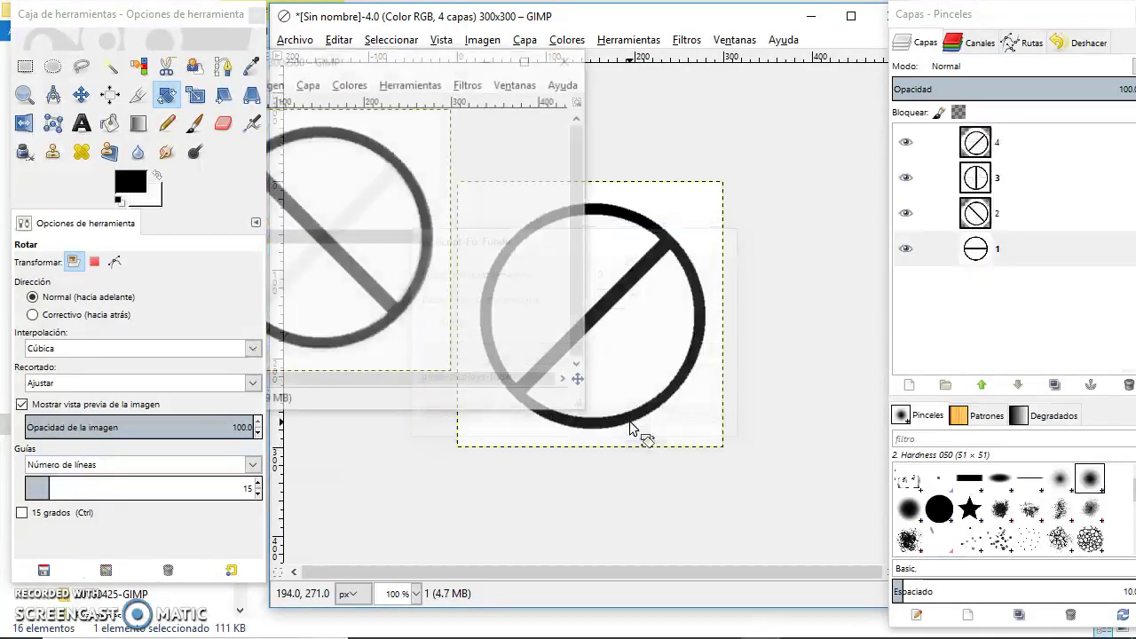
# Step: Move the image windows aside and run the Fundir blend again on the Rueda image
pyautogui.moveTo(547, 19); pyautogui.dragTo(713, 27)
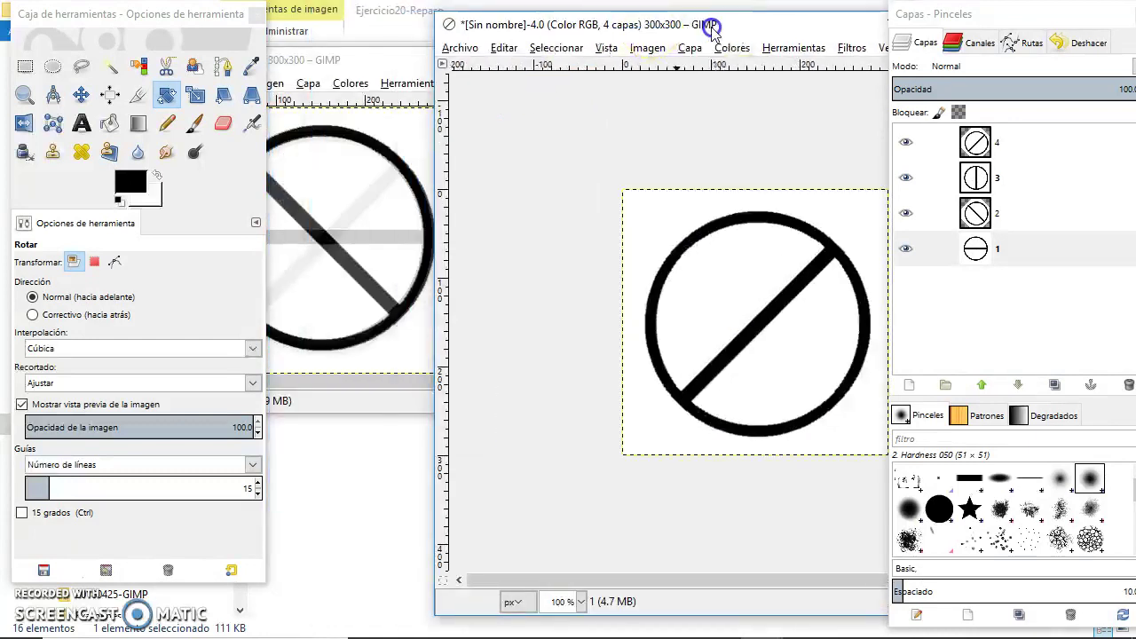
pyautogui.moveTo(357, 63); pyautogui.dragTo(641, 66)
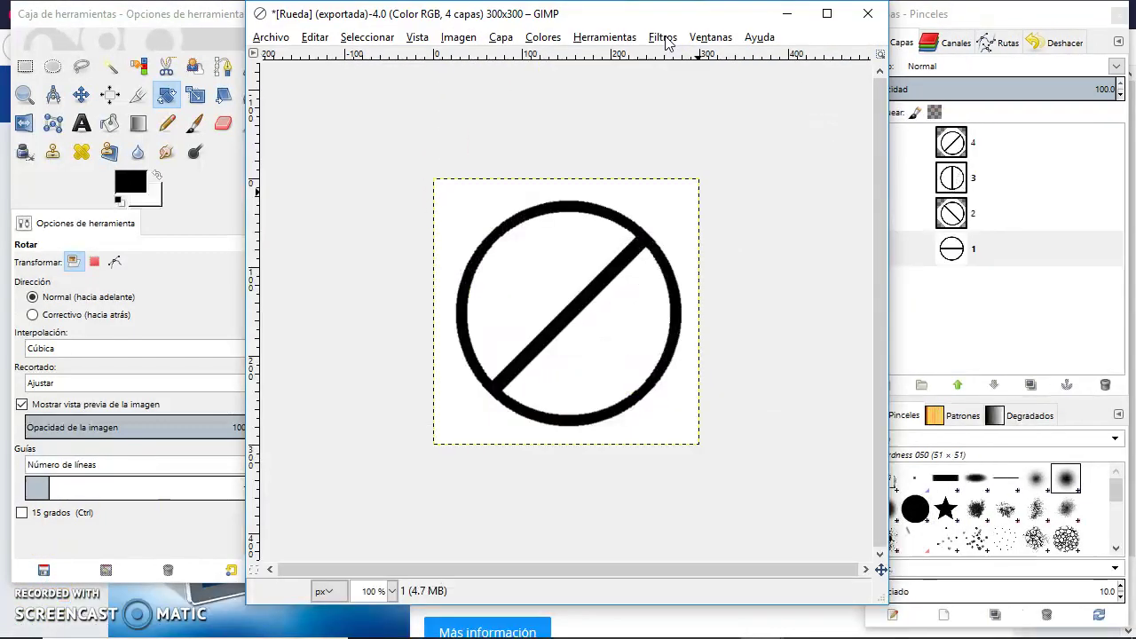
pyautogui.click(663, 37)
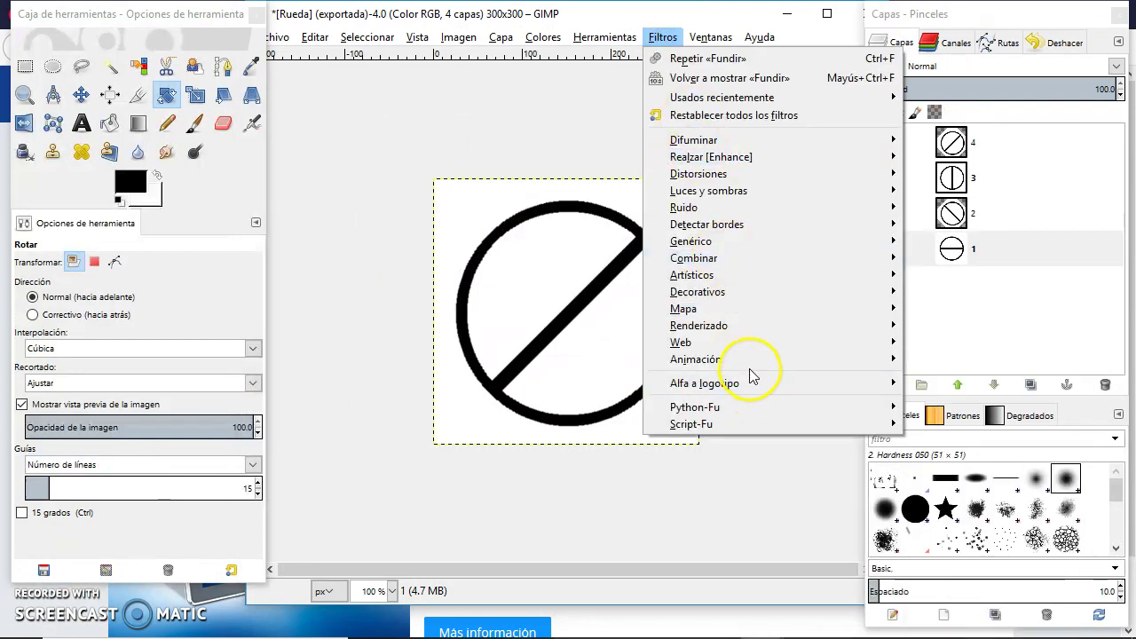
pyautogui.moveTo(695, 358)
pyautogui.click(946, 359)
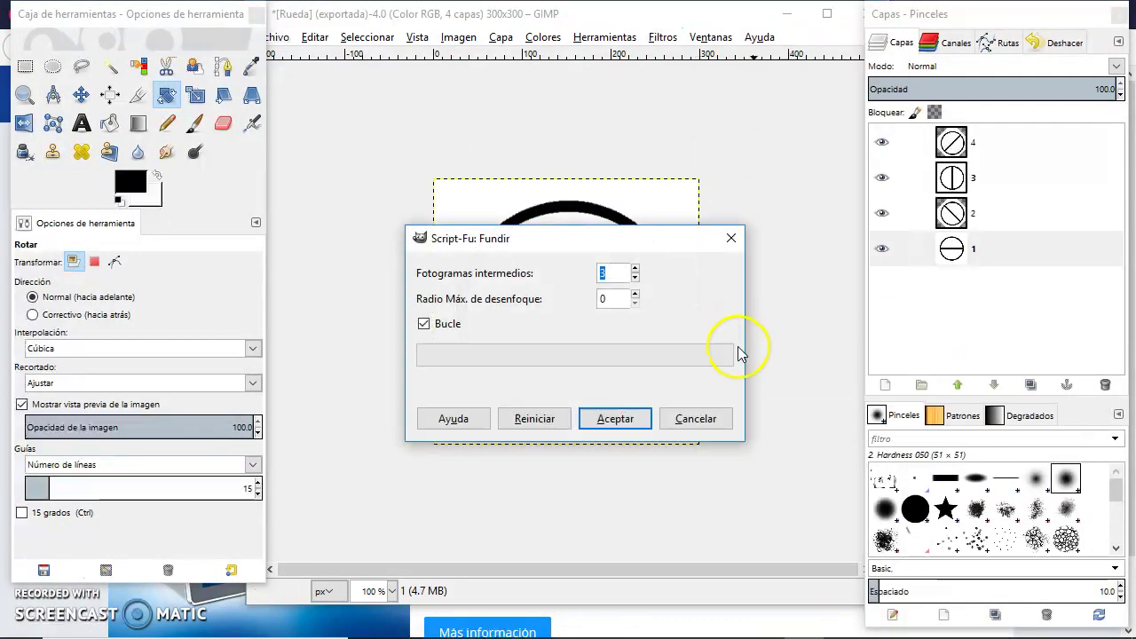
pyautogui.click(615, 418)
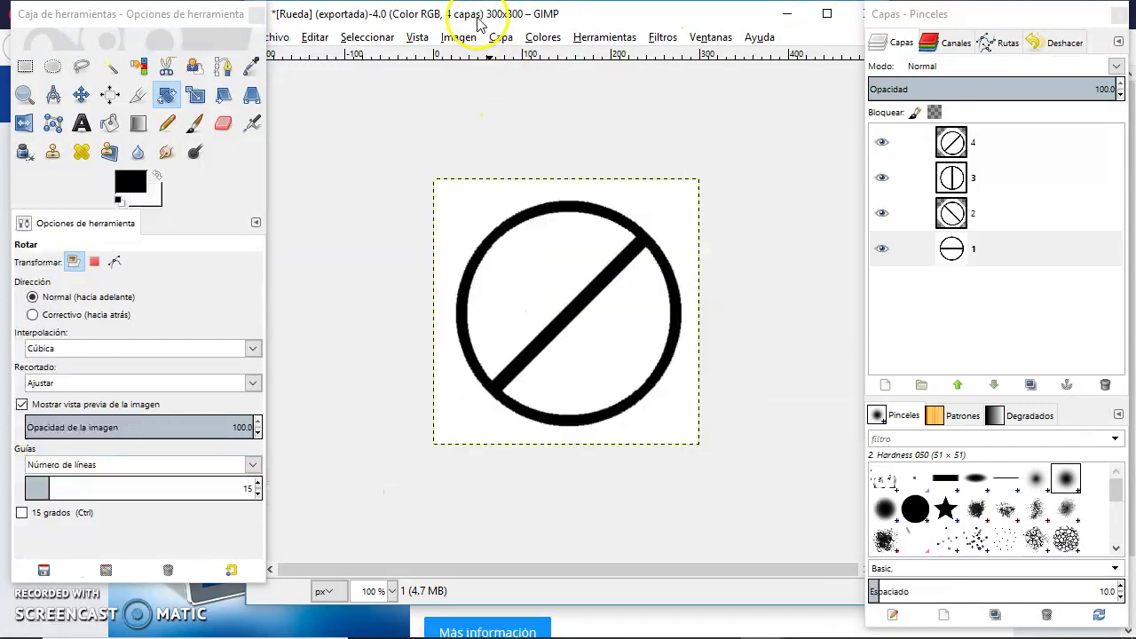
pyautogui.click(785, 14)
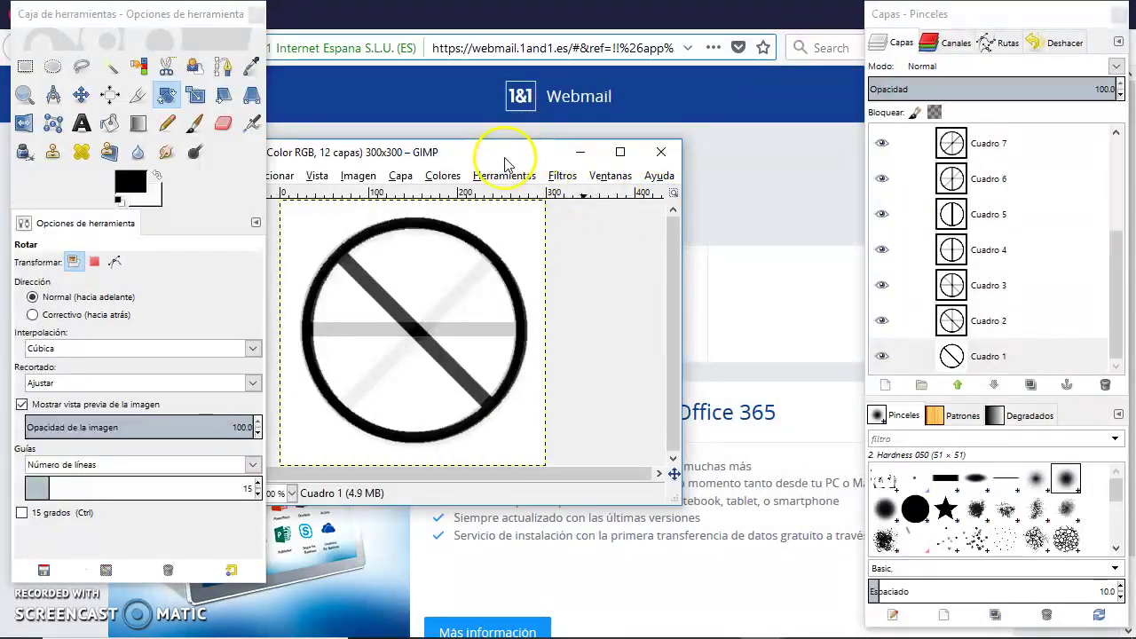
pyautogui.moveTo(506, 164); pyautogui.dragTo(622, 90)
pyautogui.click(1125, 342)
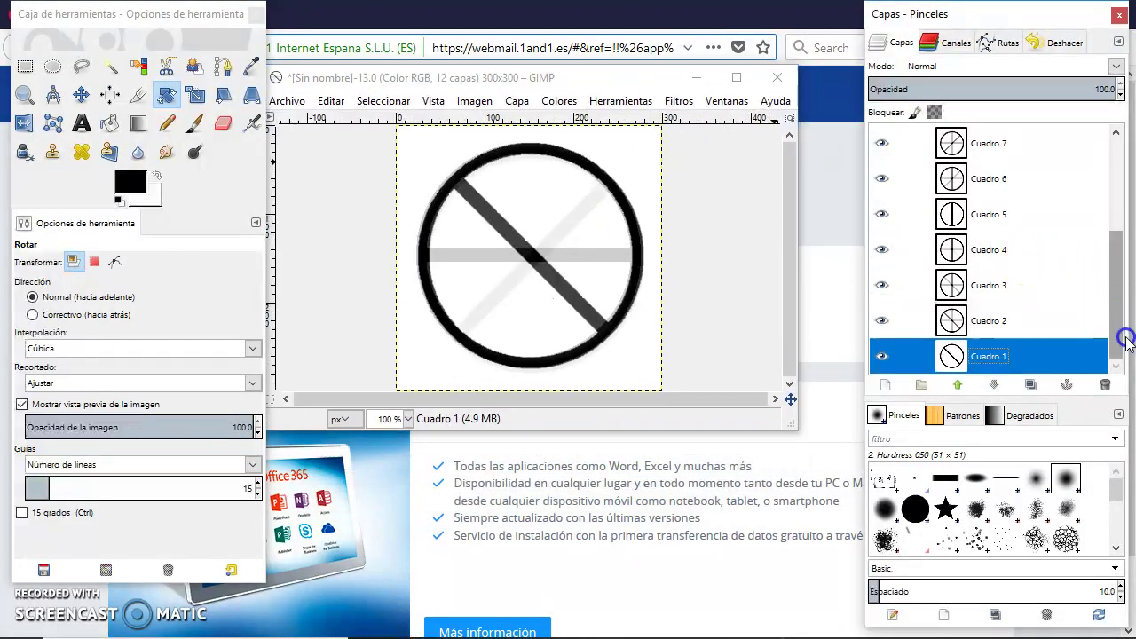
pyautogui.click(882, 356)
pyautogui.click(881, 286)
pyautogui.click(882, 248)
pyautogui.click(881, 143)
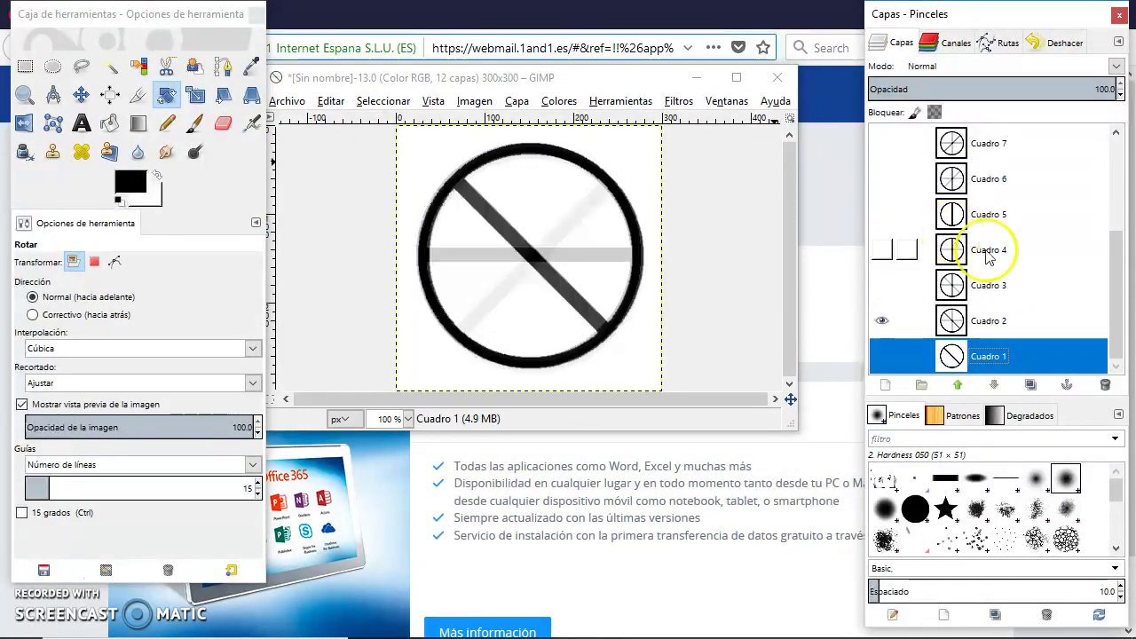
pyautogui.click(980, 327)
pyautogui.click(883, 358)
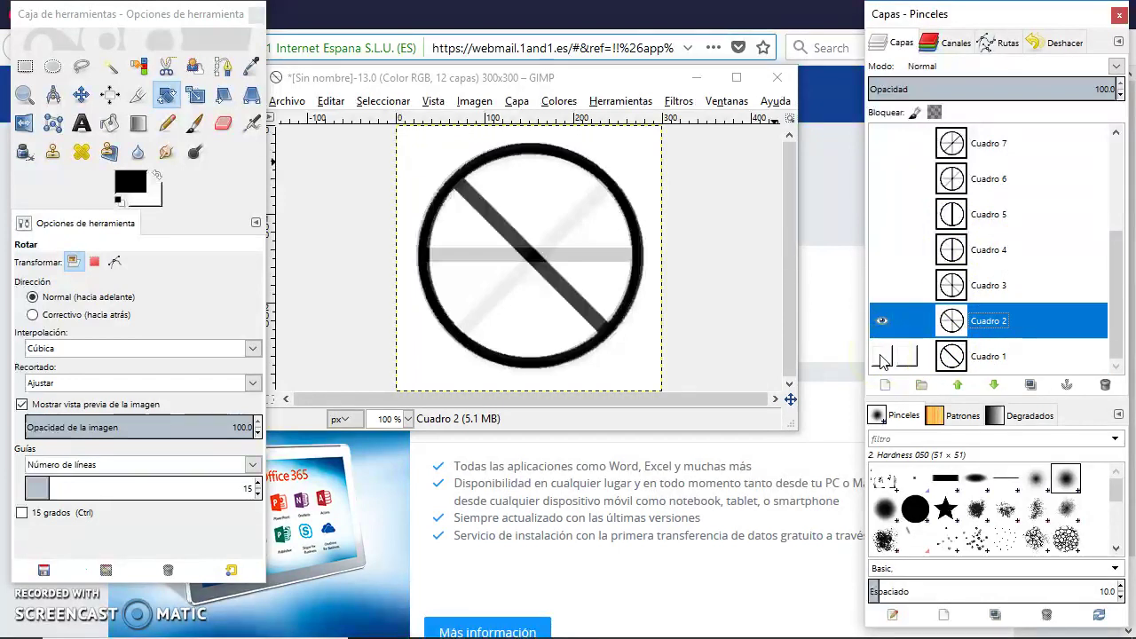
pyautogui.click(881, 320)
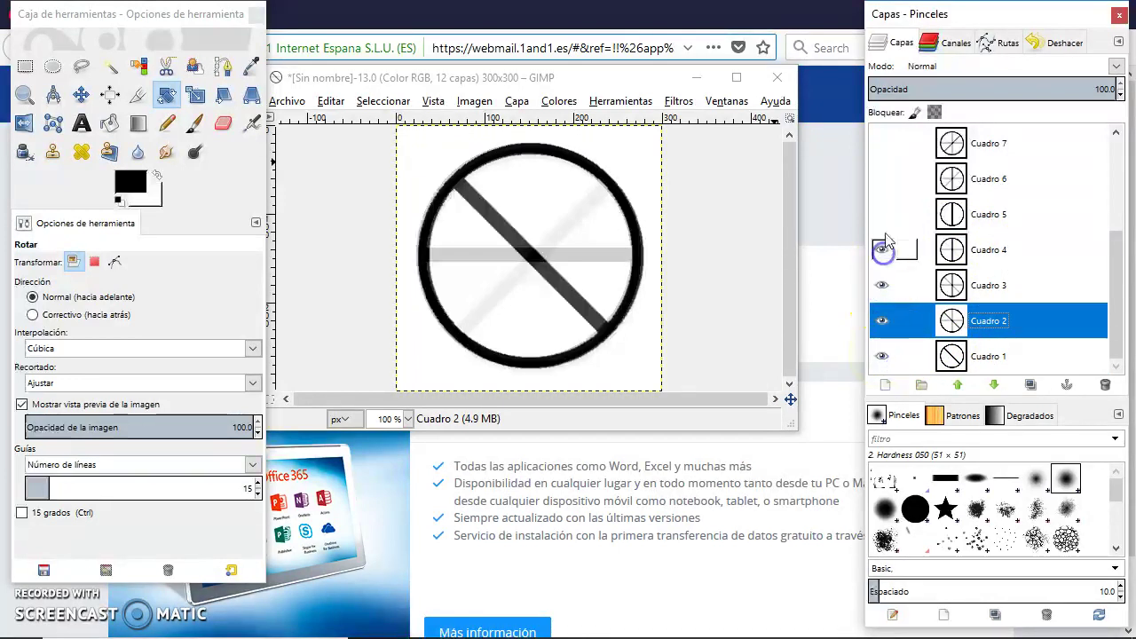
pyautogui.scroll(3, 976, 195)
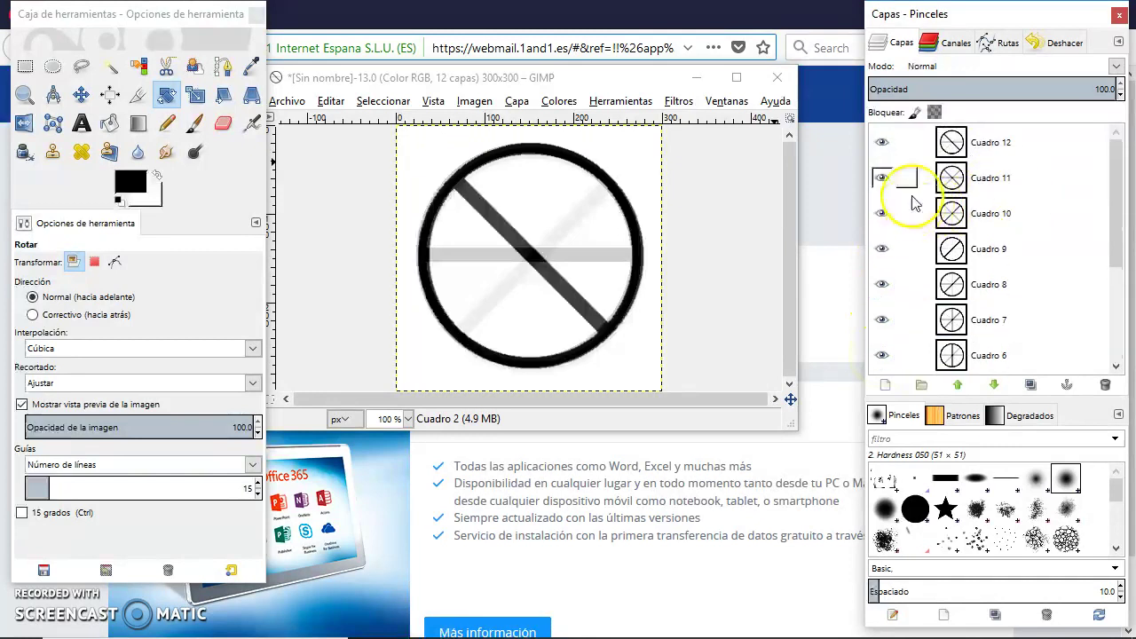
pyautogui.scroll(-3, 903, 204)
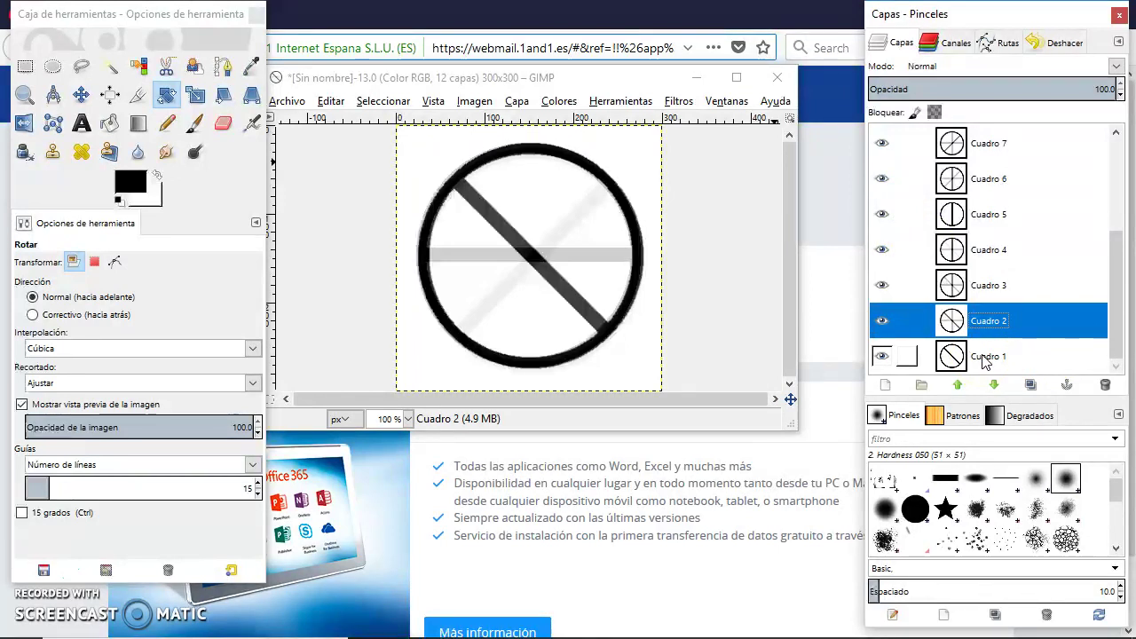
pyautogui.doubleClick(577, 69)
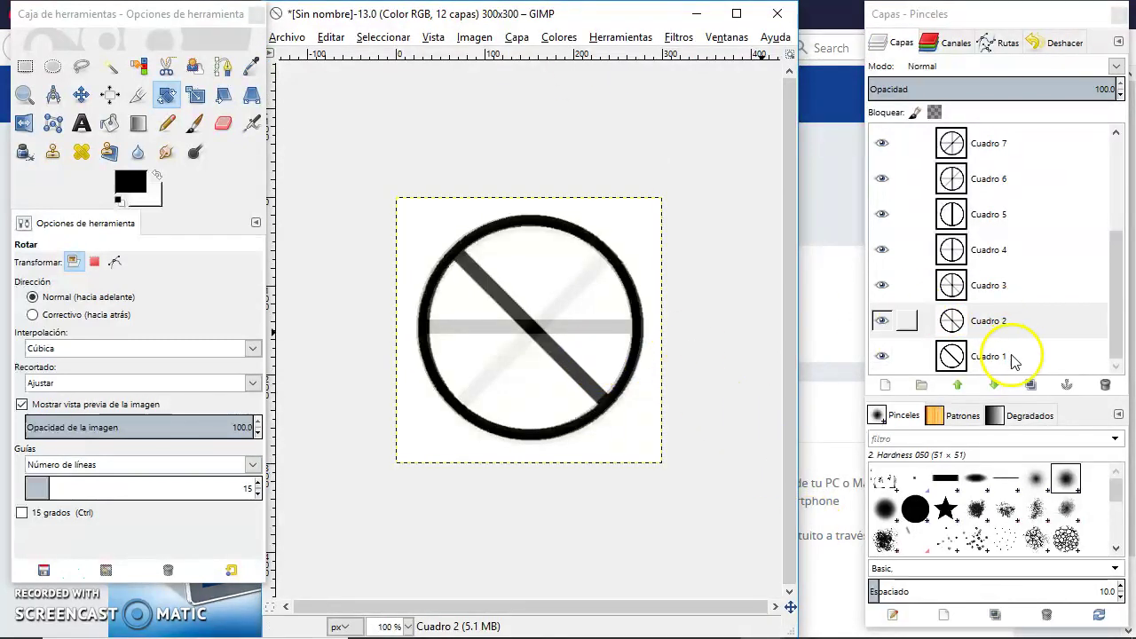
pyautogui.scroll(5, 990, 306)
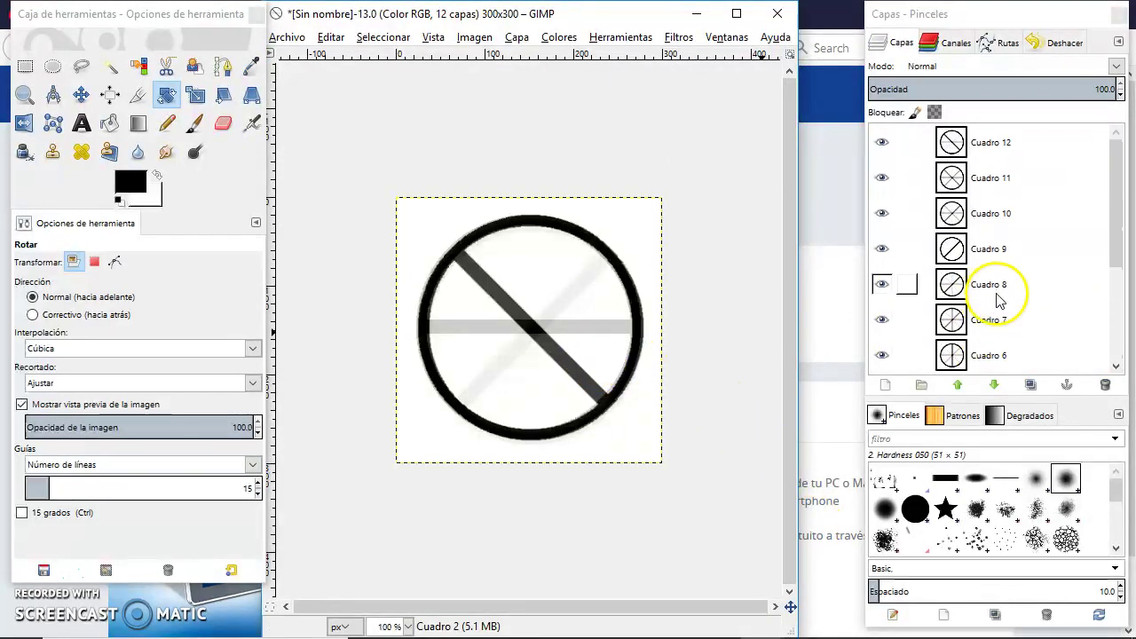
pyautogui.scroll(-5, 992, 277)
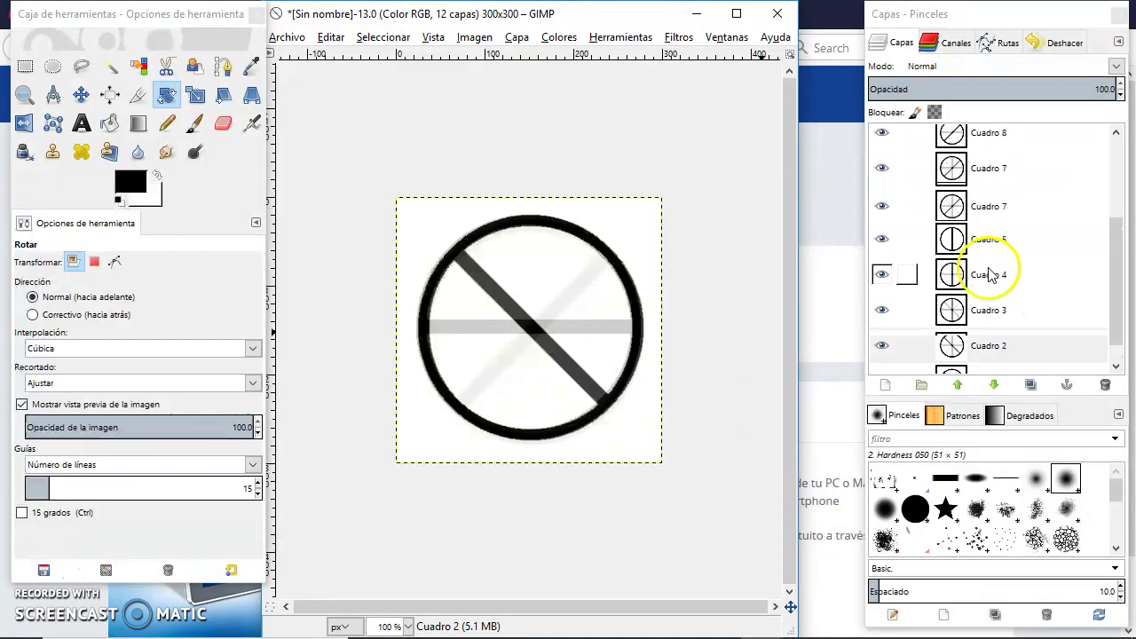
pyautogui.click(678, 36)
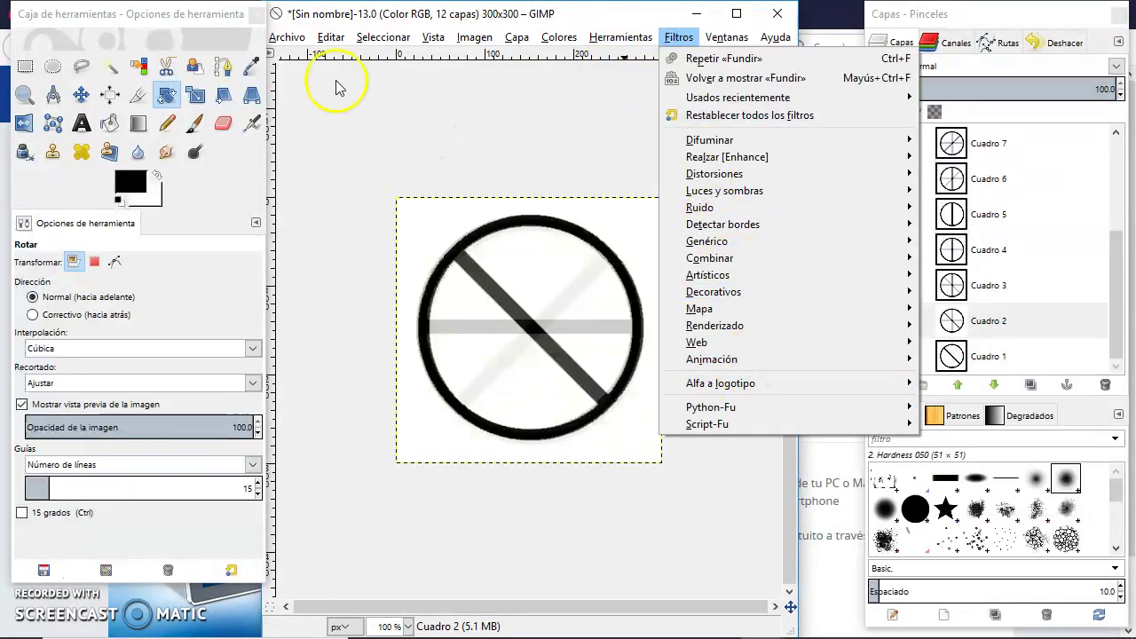
# Step: Overwrite rueda.gif as a forever-looping animation with 100 ms frame delay
pyautogui.click(290, 42)
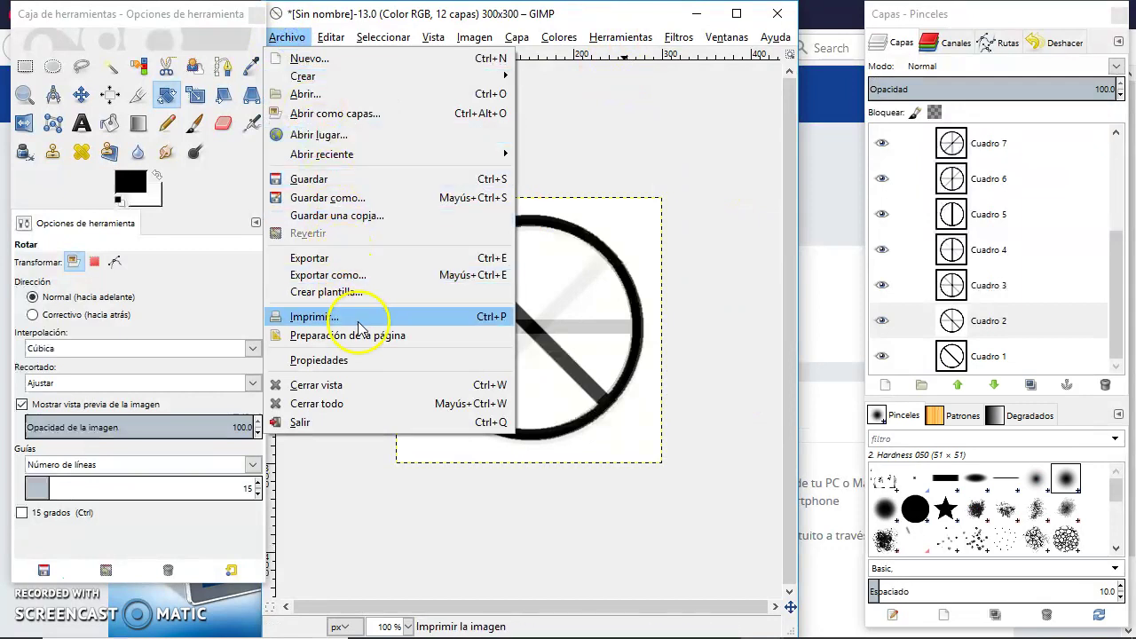
pyautogui.click(364, 259)
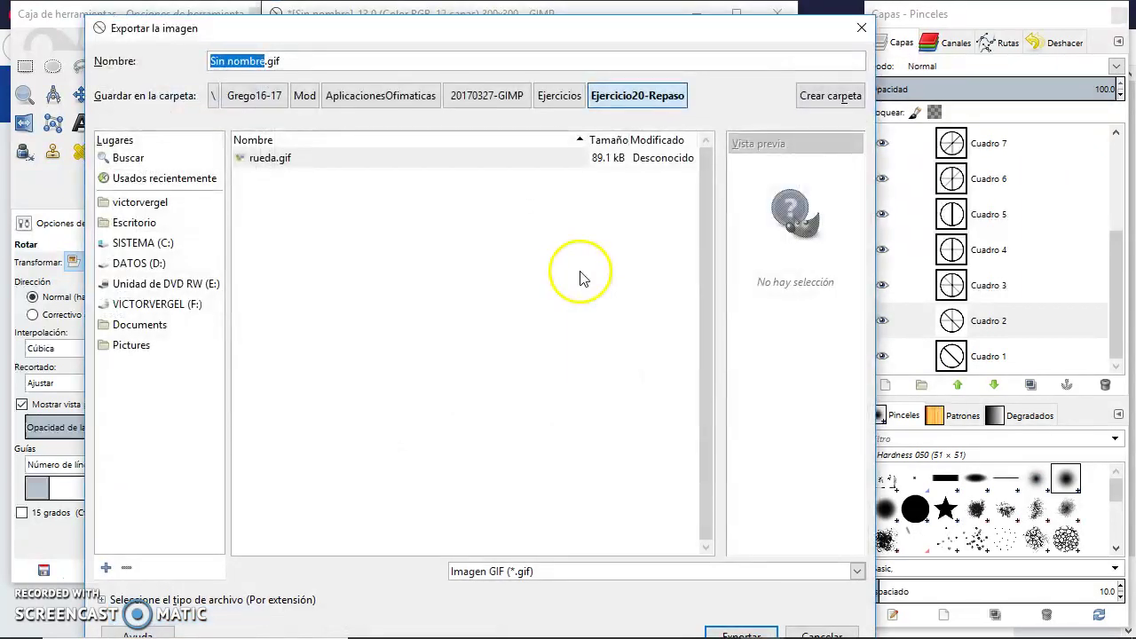
pyautogui.click(292, 162)
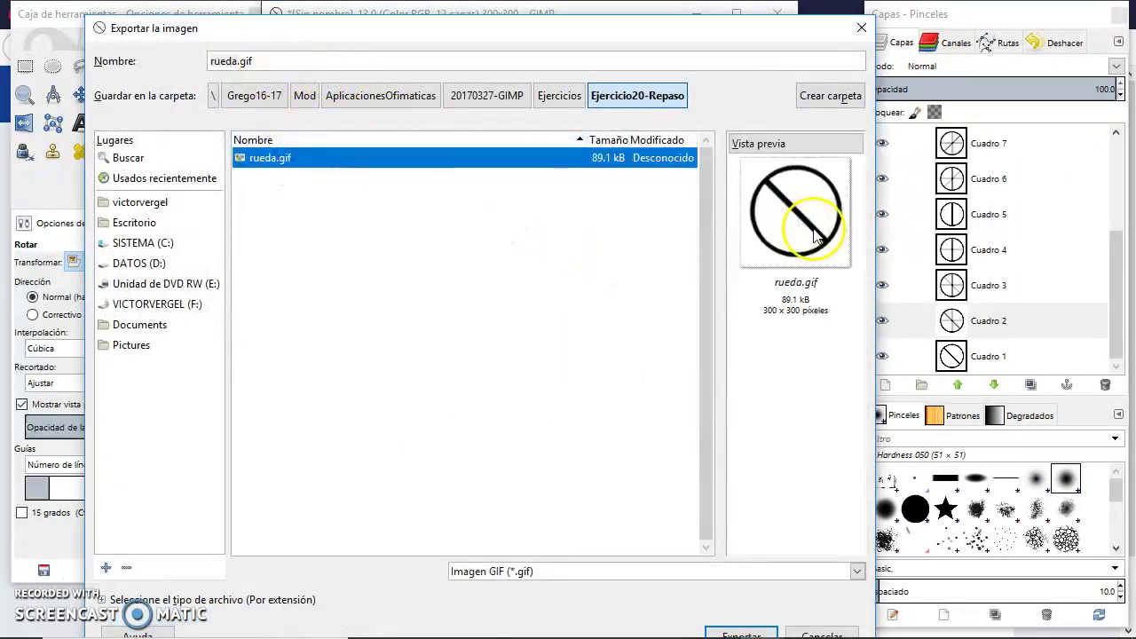
pyautogui.moveTo(761, 36); pyautogui.dragTo(775, 21)
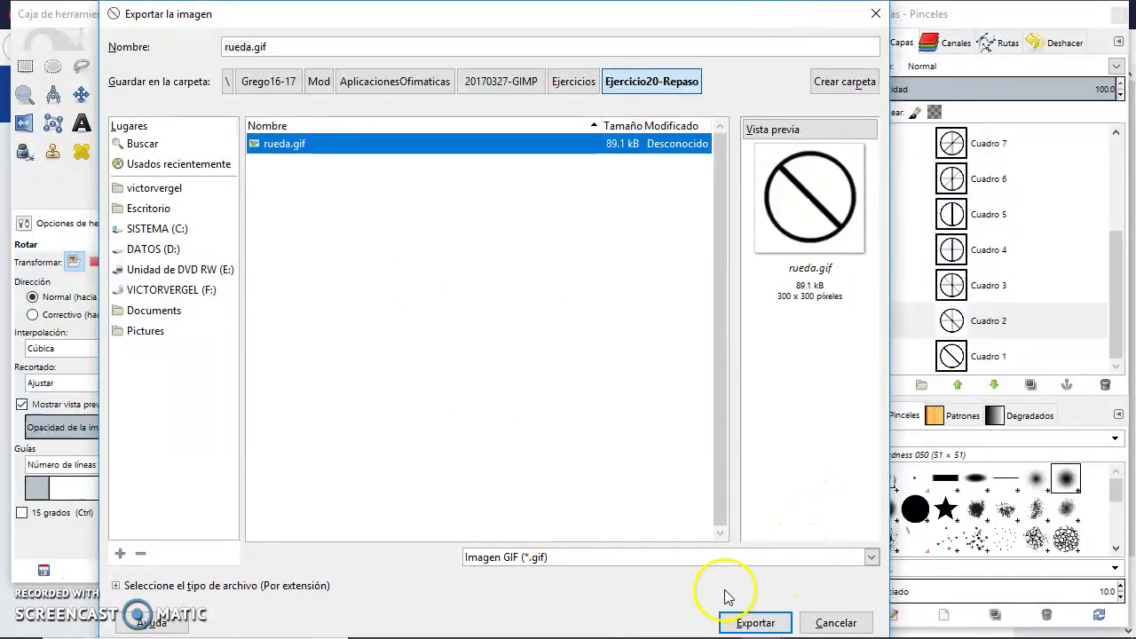
pyautogui.click(728, 623)
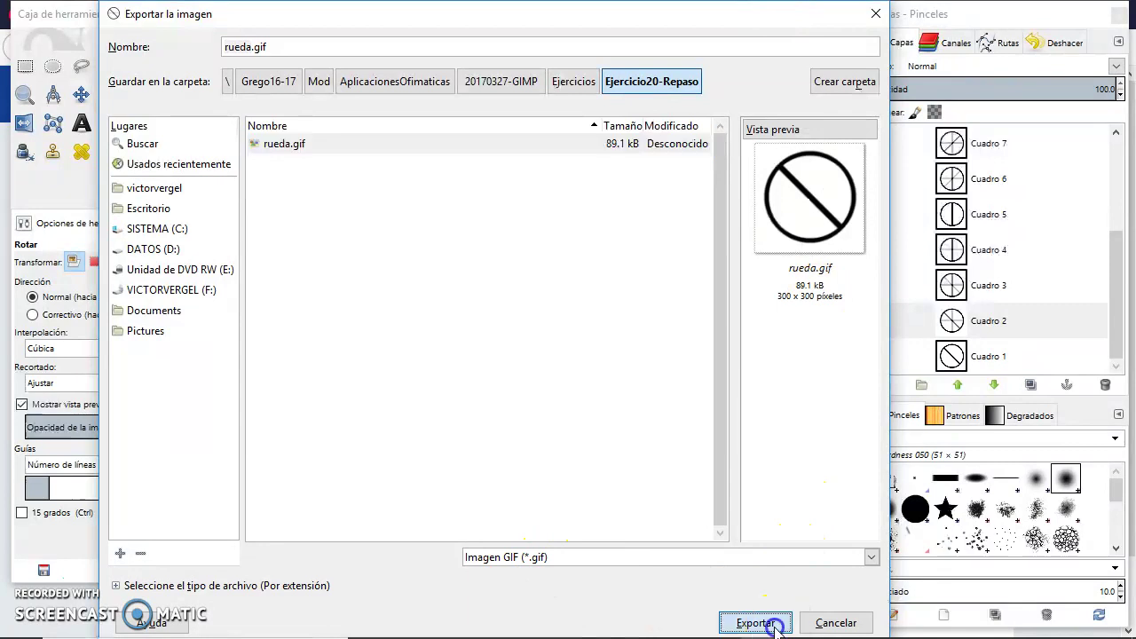
pyautogui.click(624, 401)
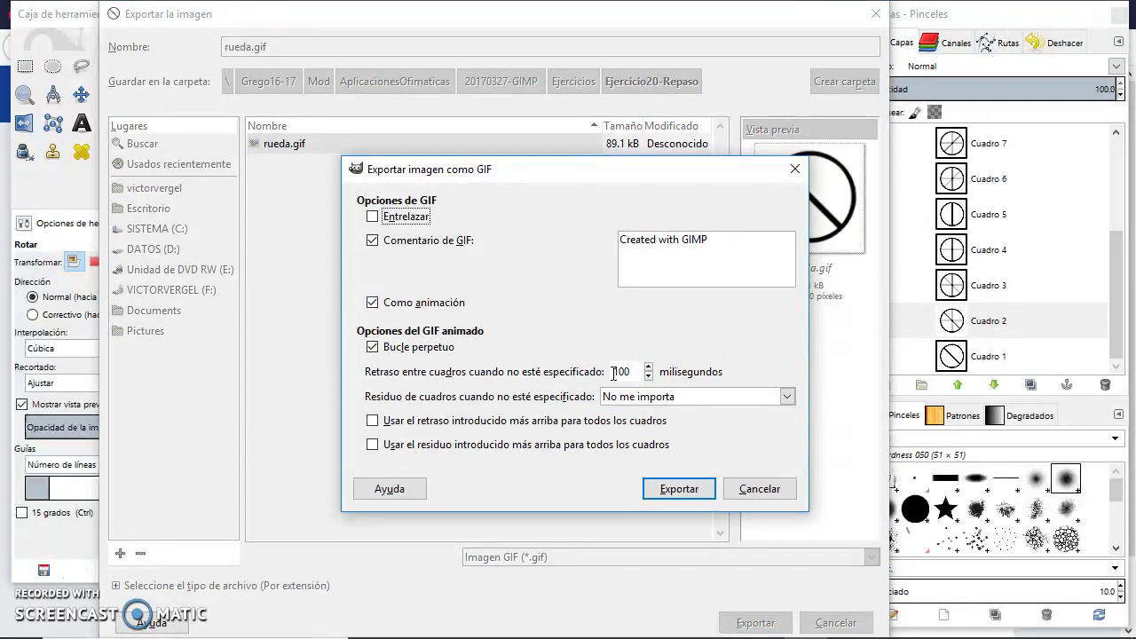
pyautogui.click(694, 491)
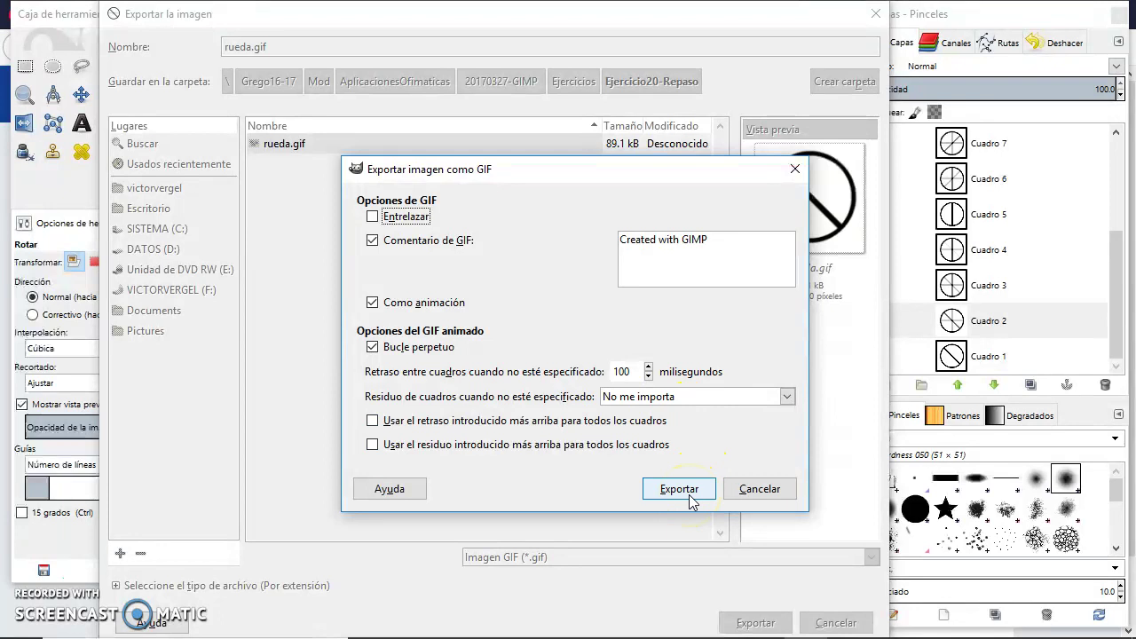
pyautogui.click(690, 497)
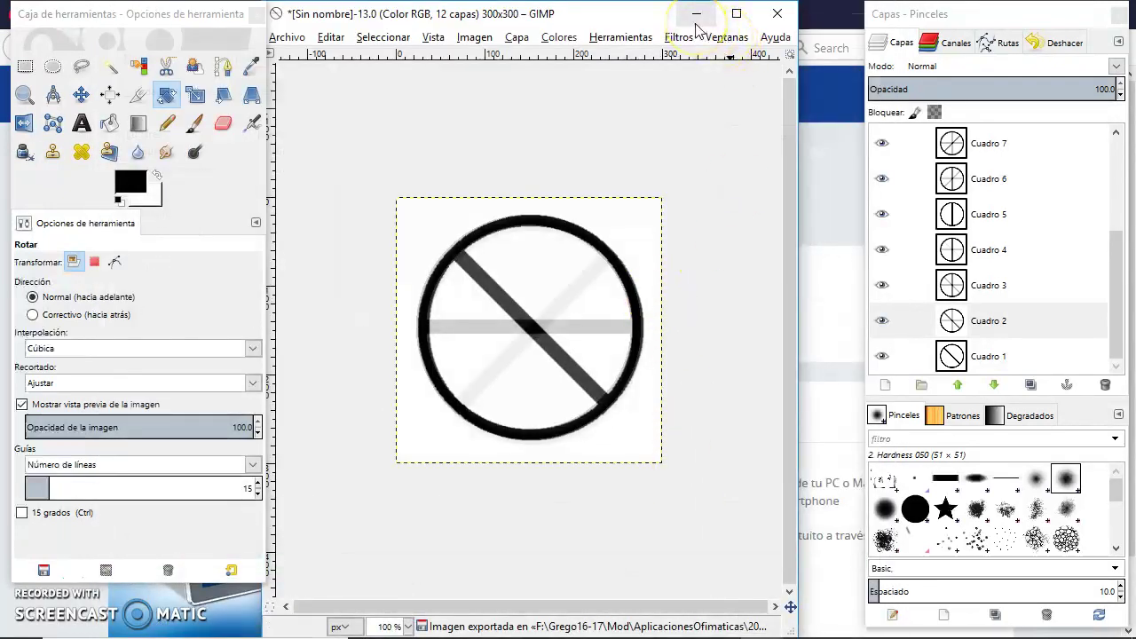
# Step: Minimize GIMP and open Rueda.gif from the desktop to play the animation
pyautogui.click(696, 25)
pyautogui.click(492, 543)
pyautogui.doubleClick(494, 539)
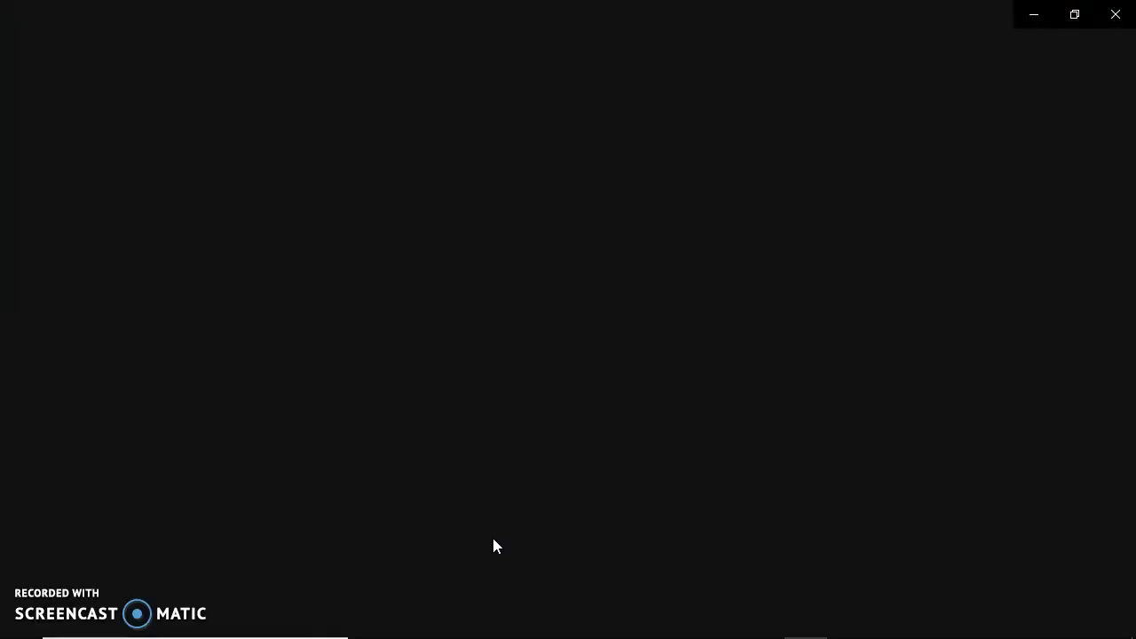